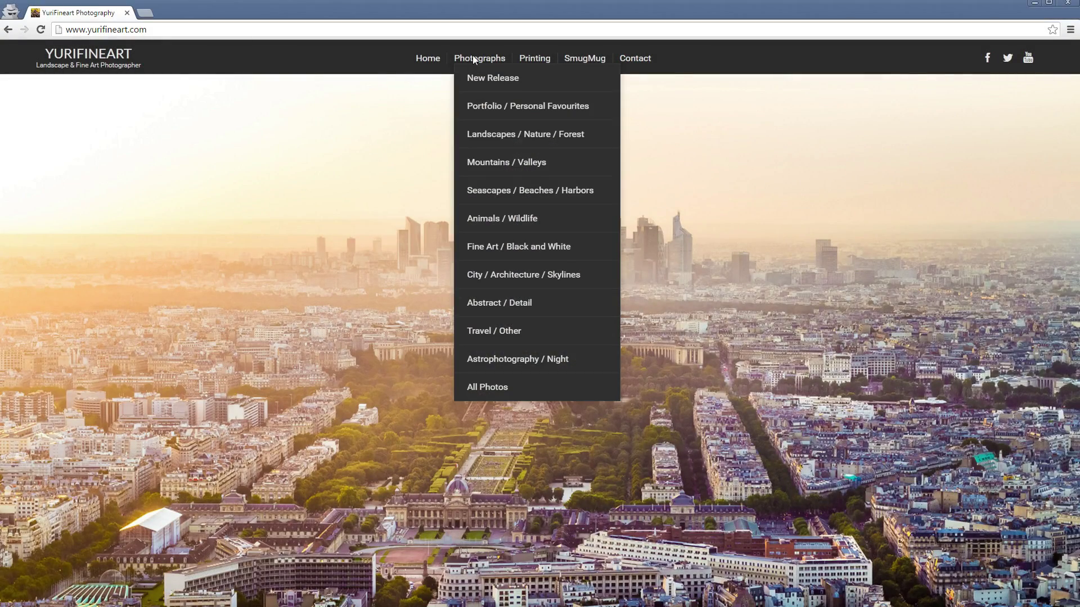
# - Open SmugMug's Portfolio / Personal Favourites gallery and view its photos full-size up to the Eiffel Tower
pyautogui.click(472, 55)
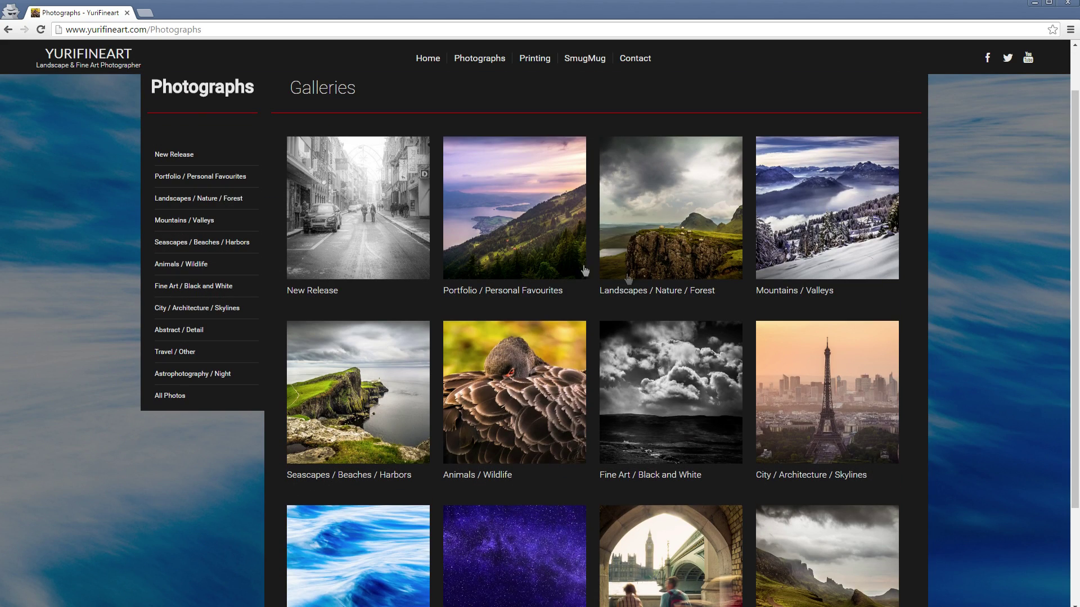
pyautogui.click(499, 241)
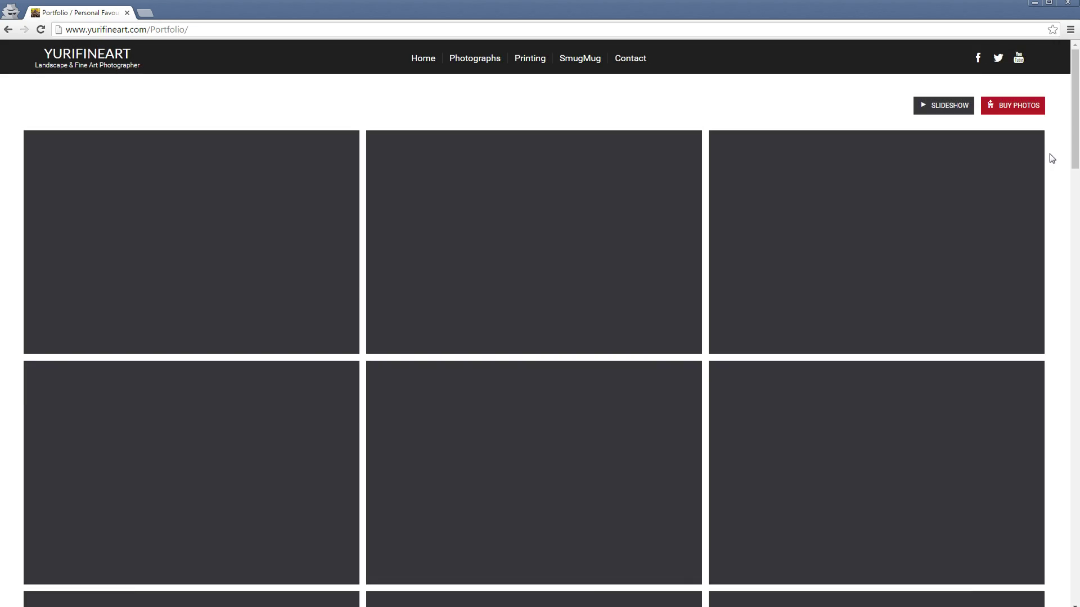
pyautogui.scroll(-2, 1051, 159)
pyautogui.scroll(-8, 1058, 163)
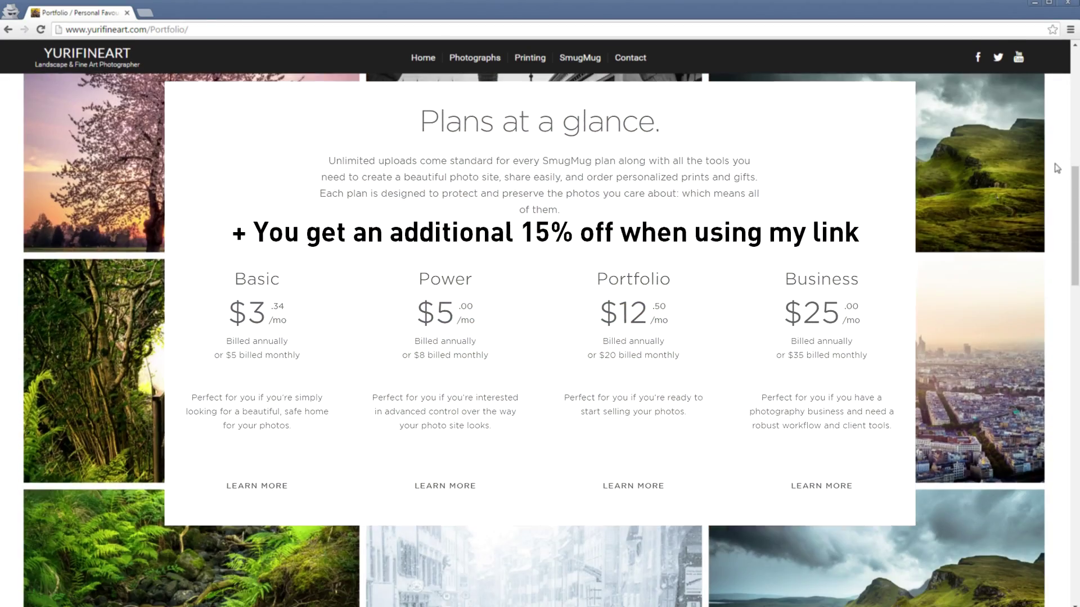
pyautogui.click(602, 349)
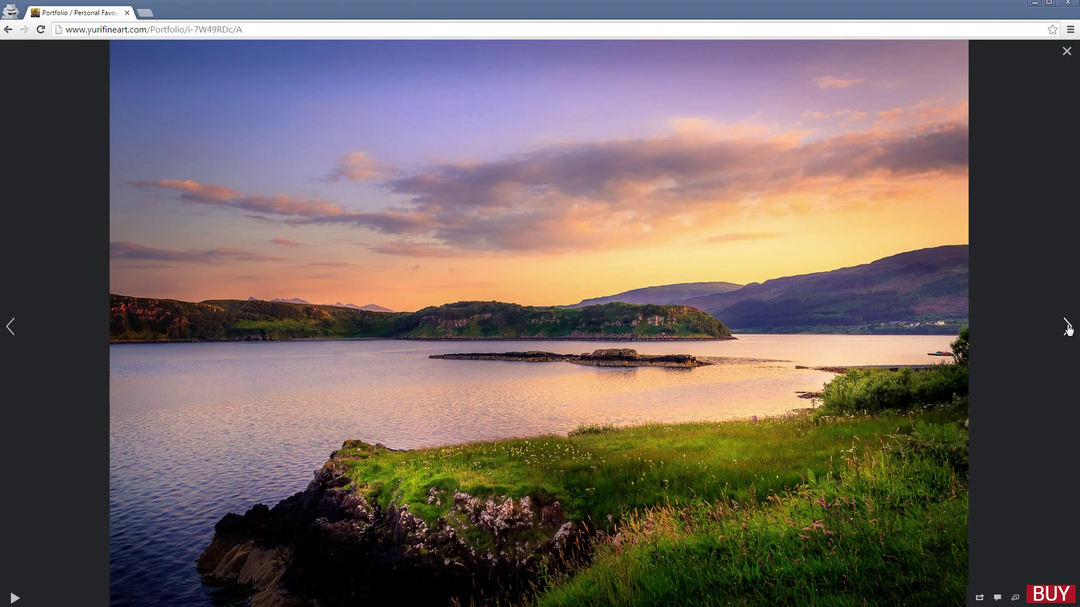
pyautogui.click(1066, 327)
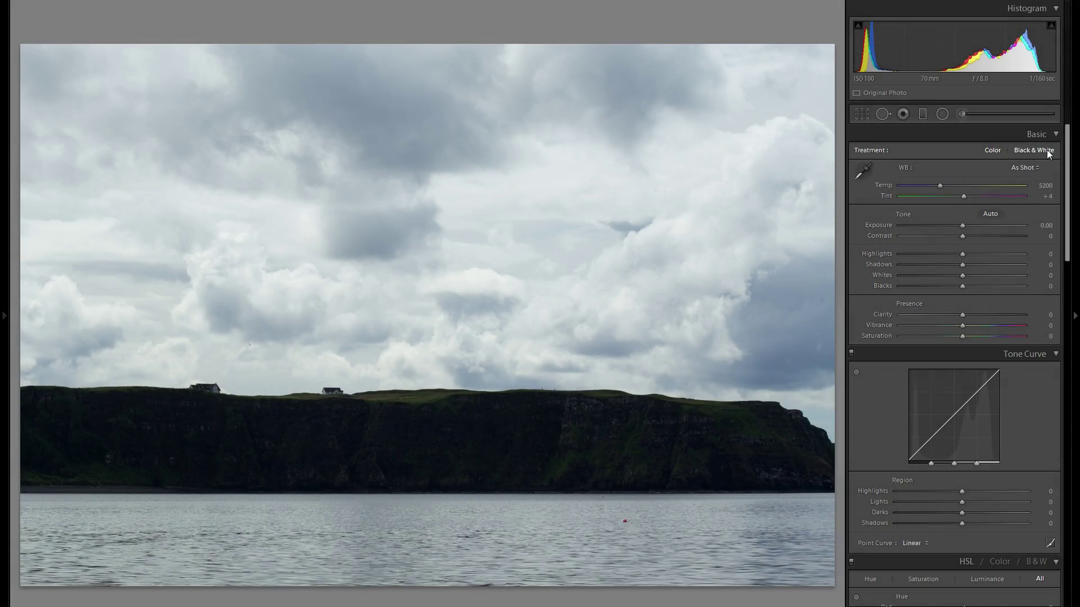
# - Set the cliff-and-sea photo's Treatment to Black & White
pyautogui.click(1041, 151)
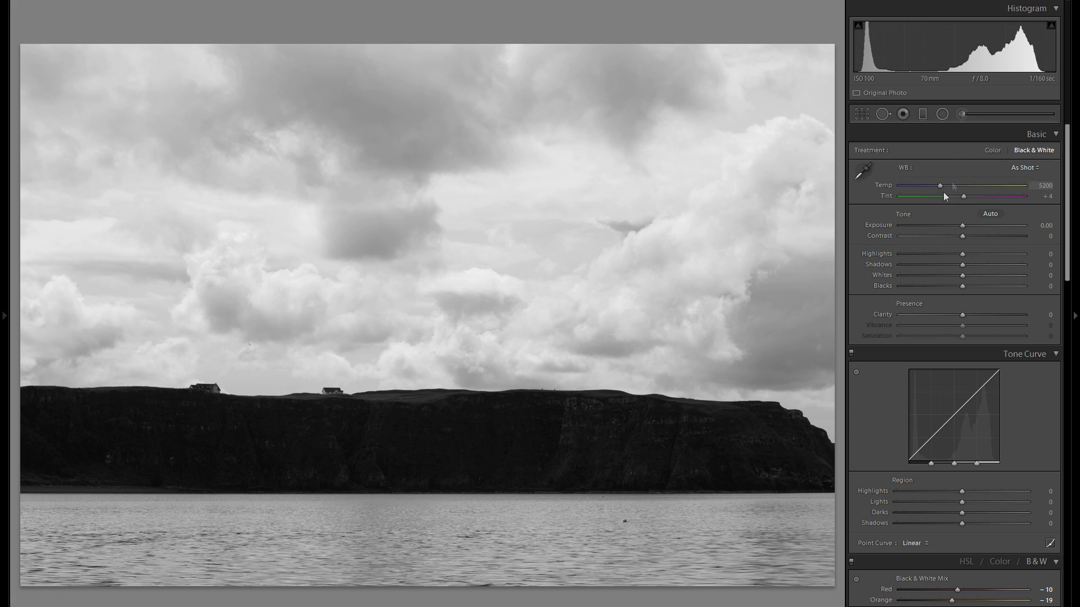
pyautogui.click(922, 113)
# - Draw a graduated filter from the sky to the cliff top with Clarity 0 and Exposure about −0.89
pyautogui.doubleClick(883, 235)
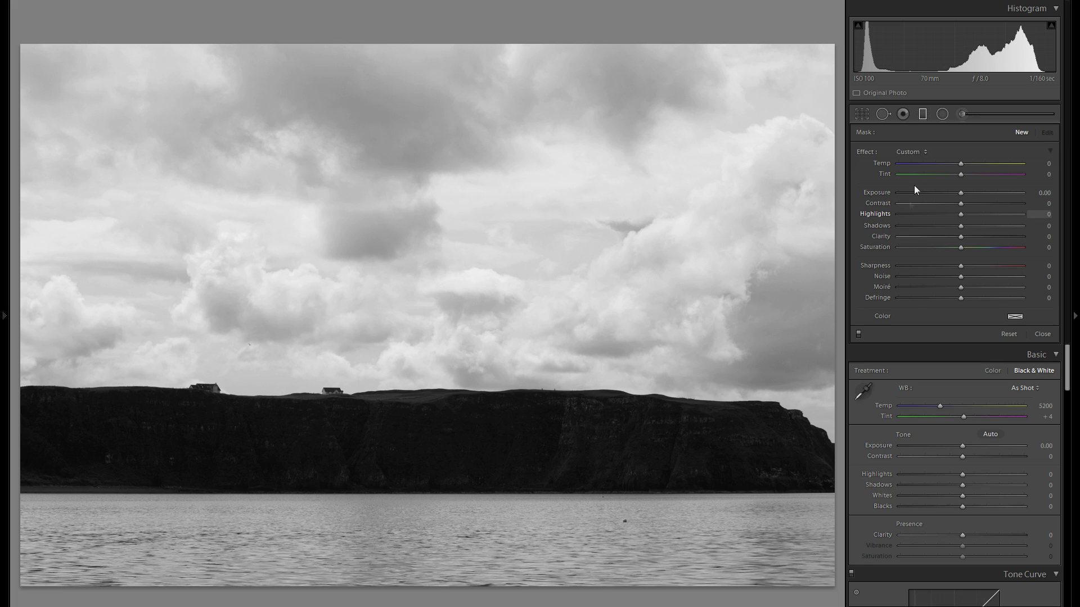
pyautogui.moveTo(383, 394); pyautogui.dragTo(380, 443)
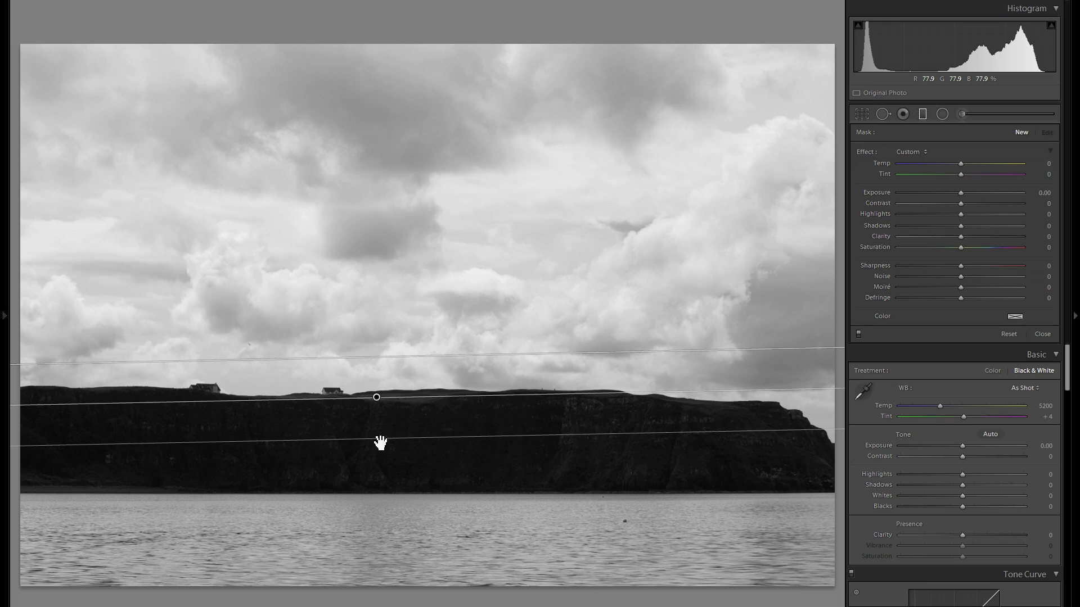
pyautogui.moveTo(950, 194); pyautogui.dragTo(944, 196)
pyautogui.doubleClick(943, 193)
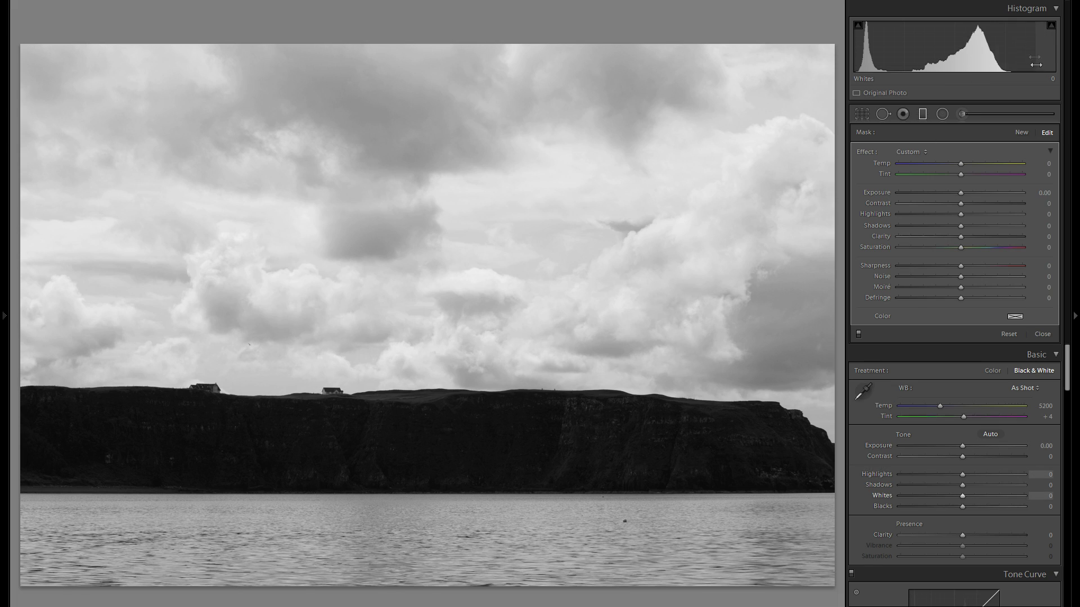
pyautogui.click(943, 193)
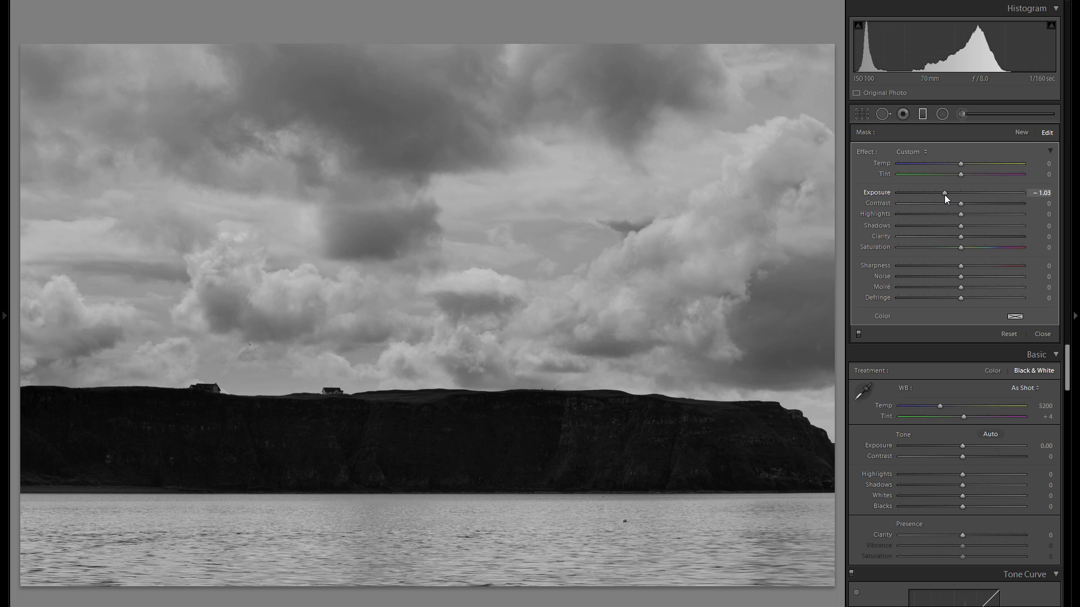
pyautogui.moveTo(945, 195); pyautogui.dragTo(939, 195)
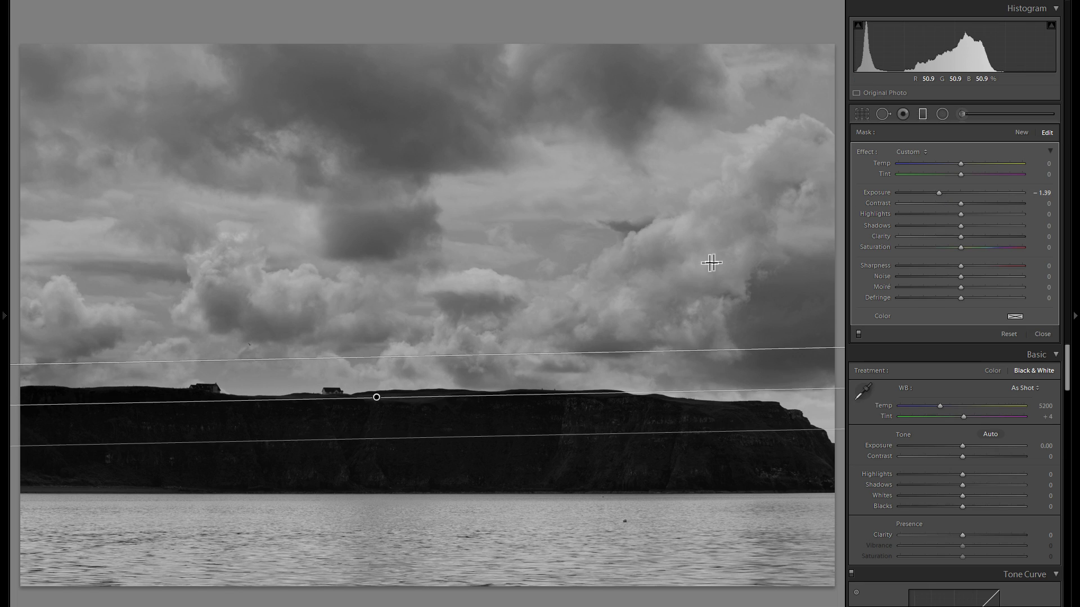
pyautogui.moveTo(638, 440); pyautogui.dragTo(638, 448)
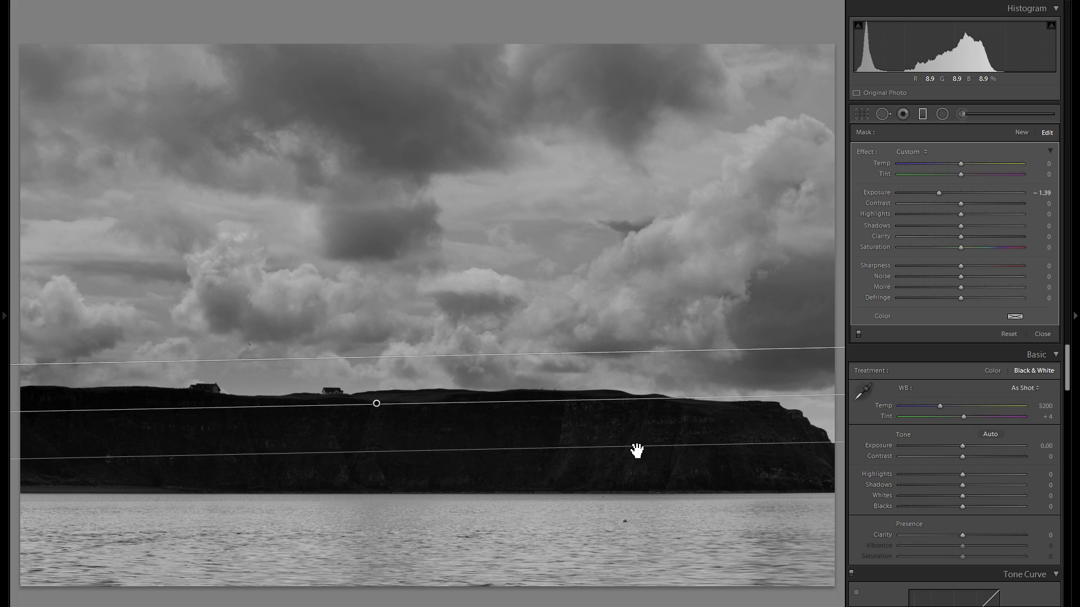
pyautogui.moveTo(938, 193); pyautogui.dragTo(944, 194)
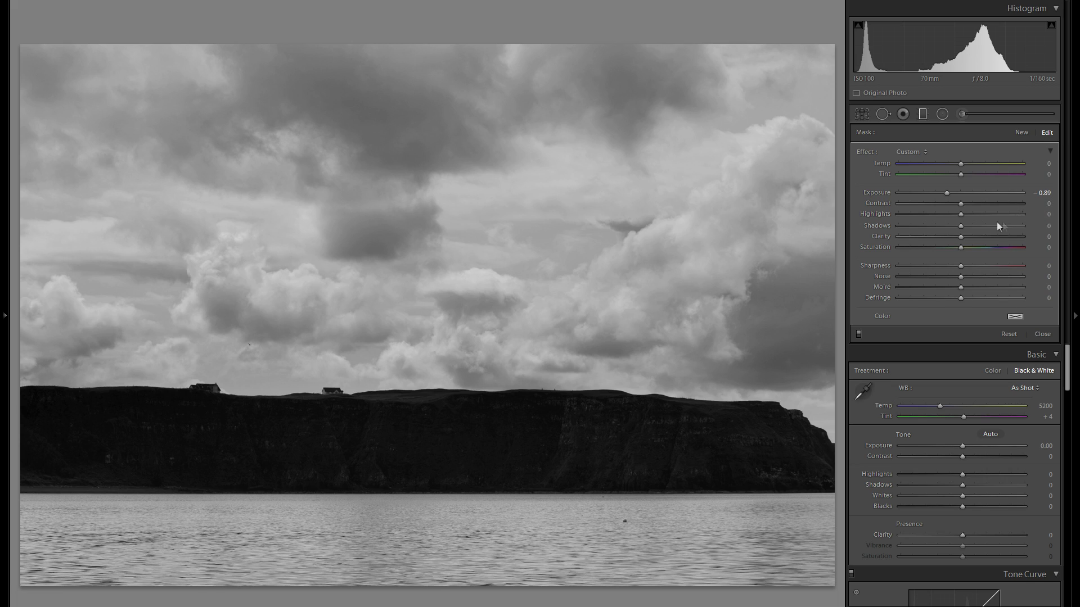
pyautogui.click(923, 115)
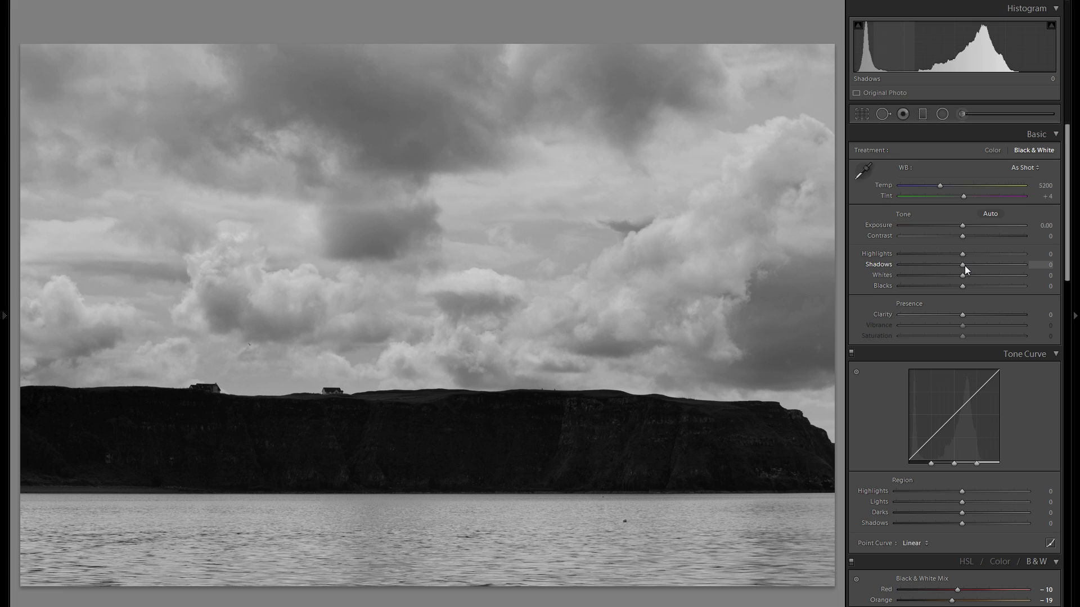
# - Lift Shadows to +100, deepen Blacks to −67 and pull Highlights fully down
pyautogui.moveTo(964, 266); pyautogui.dragTo(1043, 265)
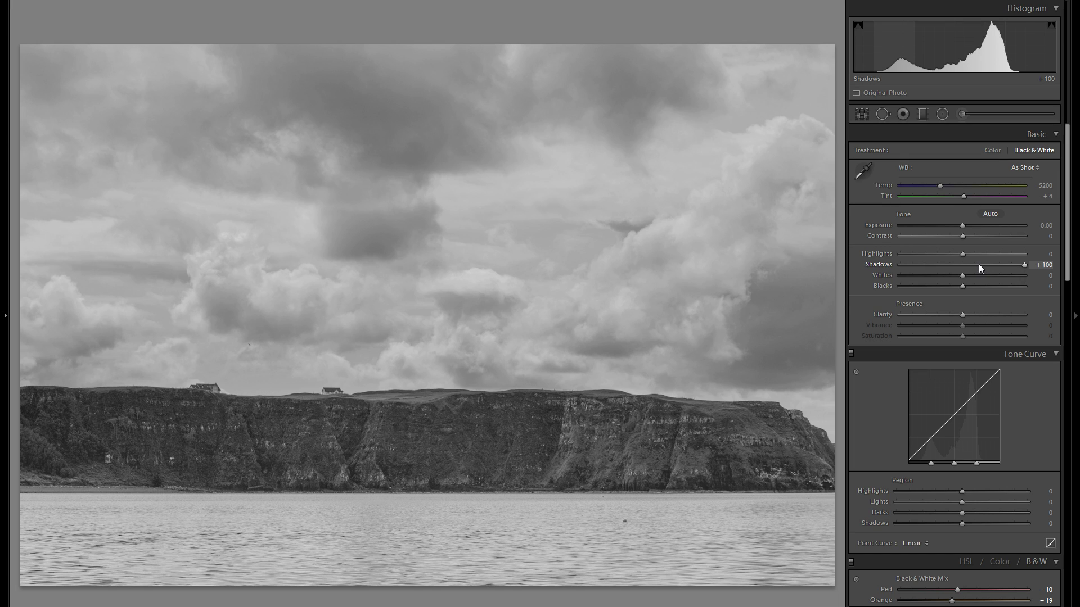
pyautogui.moveTo(962, 286); pyautogui.dragTo(921, 286)
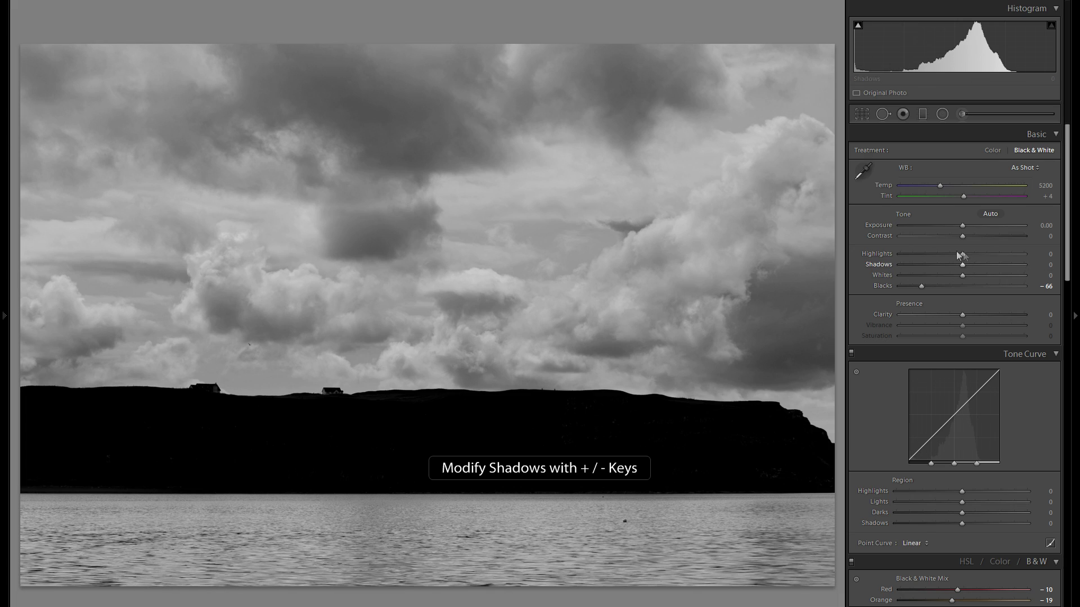
pyautogui.click(963, 265)
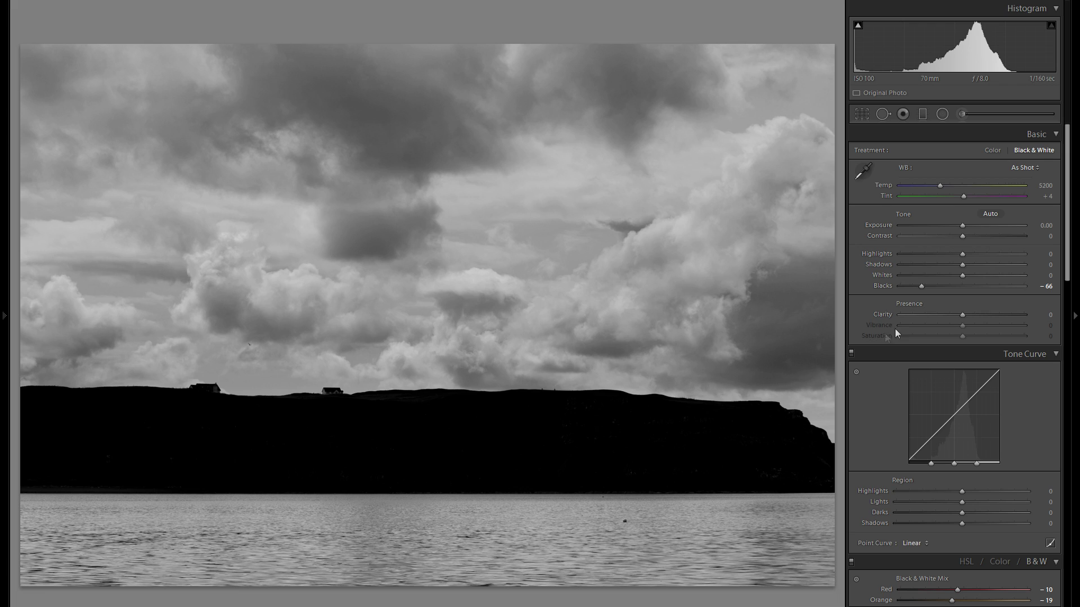
pyautogui.click(947, 285)
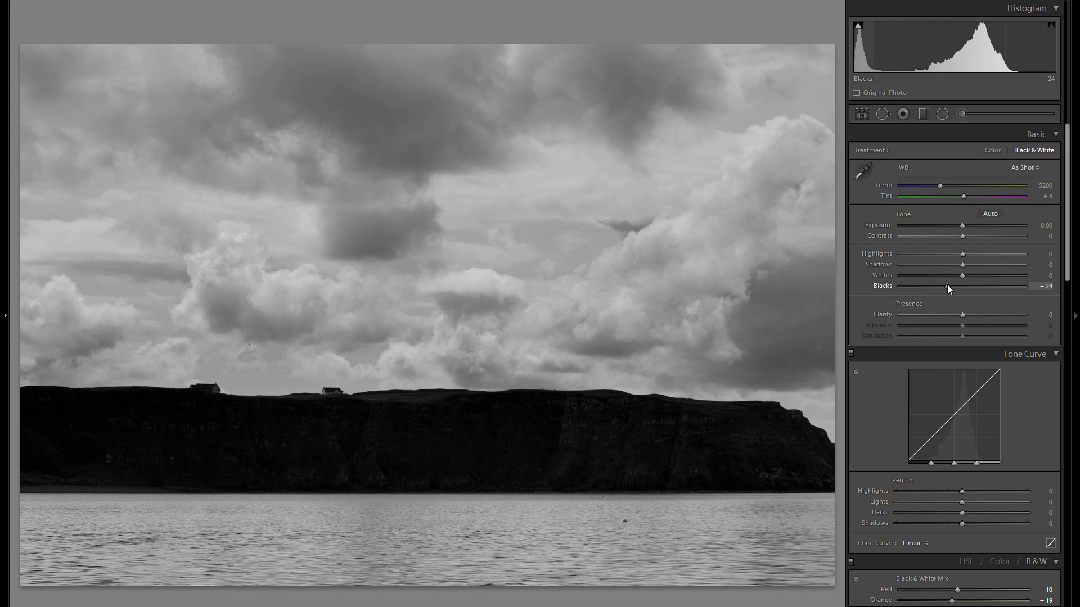
pyautogui.moveTo(947, 285); pyautogui.dragTo(1026, 264)
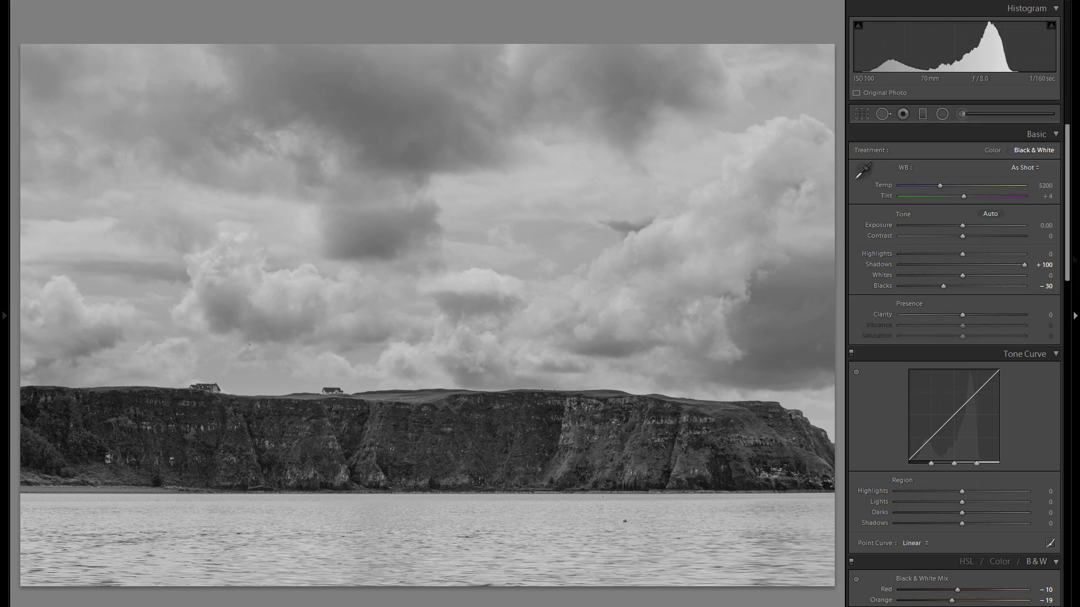
pyautogui.moveTo(923, 284); pyautogui.dragTo(917, 287)
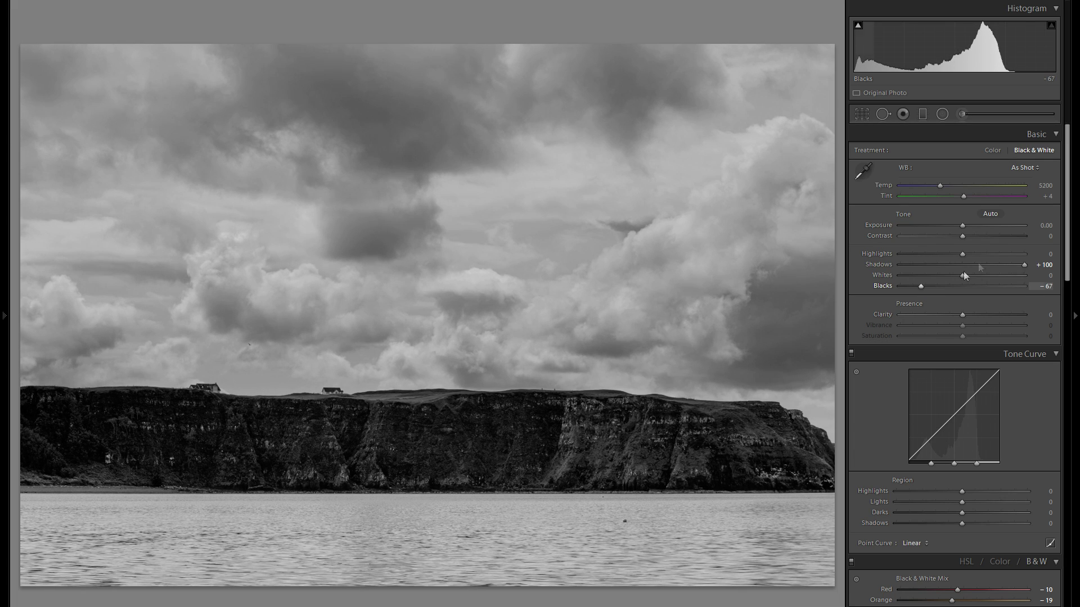
pyautogui.moveTo(964, 254); pyautogui.dragTo(793, 262)
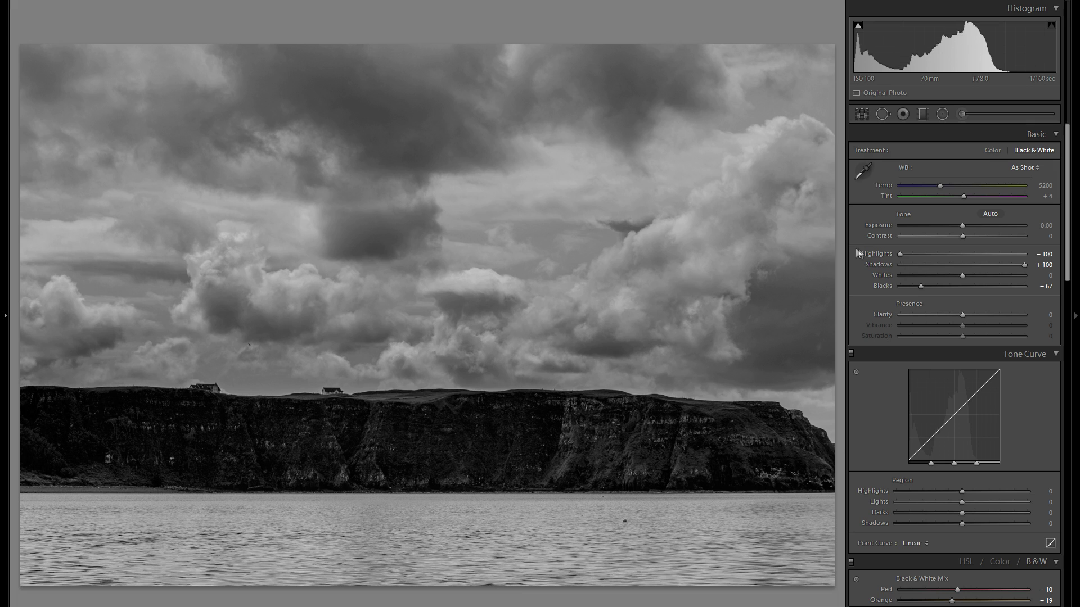
# - Compare Highlights at 0, then return Highlights to −100 for darker clouds
pyautogui.doubleClick(875, 254)
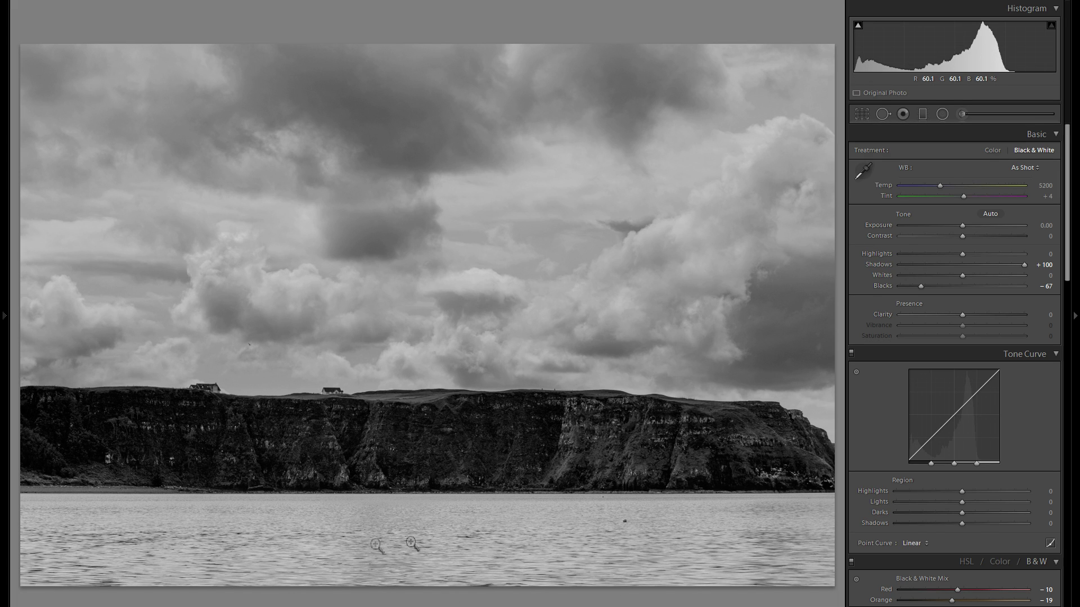
pyautogui.moveTo(963, 254); pyautogui.dragTo(766, 282)
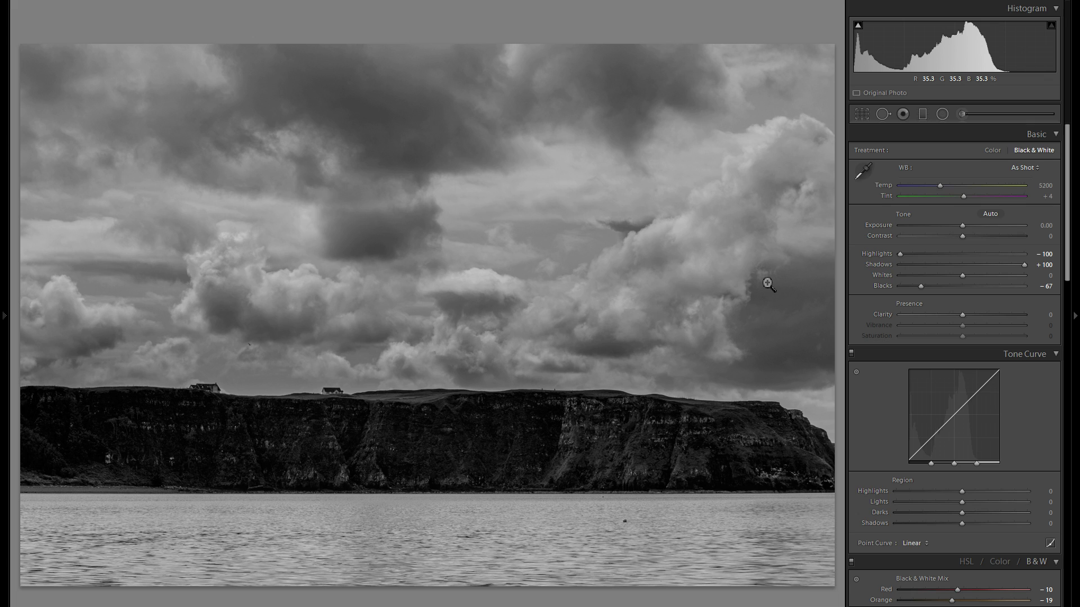
pyautogui.moveTo(936, 315); pyautogui.dragTo(1044, 317)
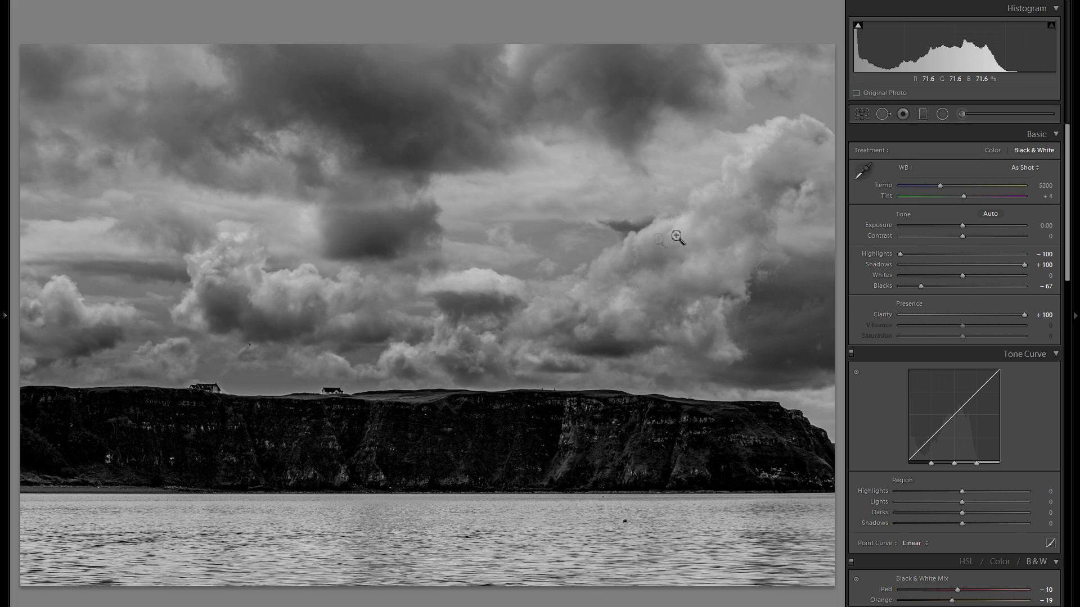
pyautogui.doubleClick(885, 312)
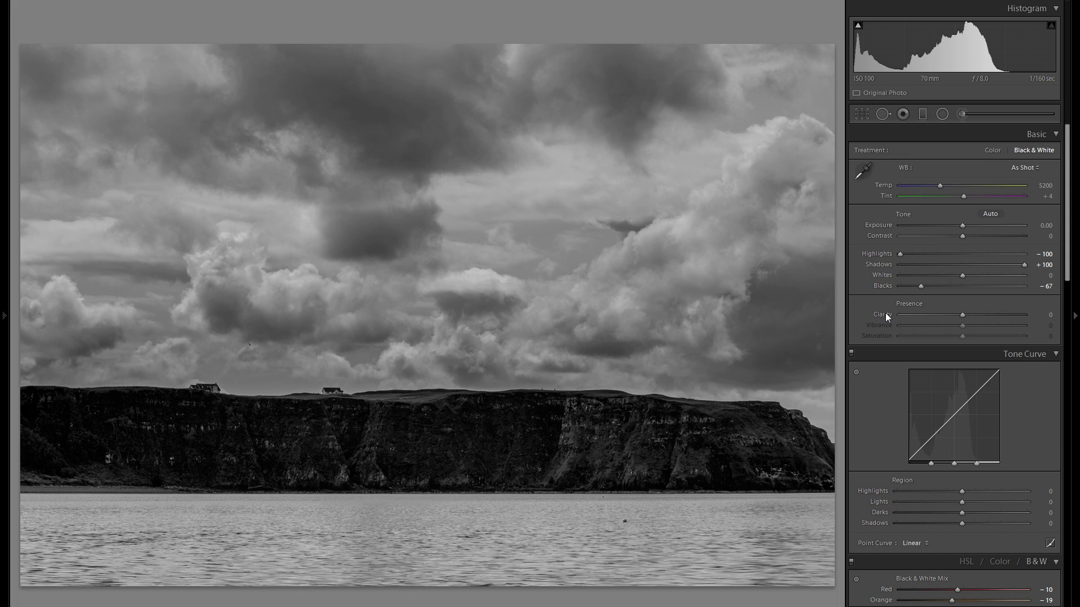
pyautogui.moveTo(885, 313); pyautogui.dragTo(978, 312)
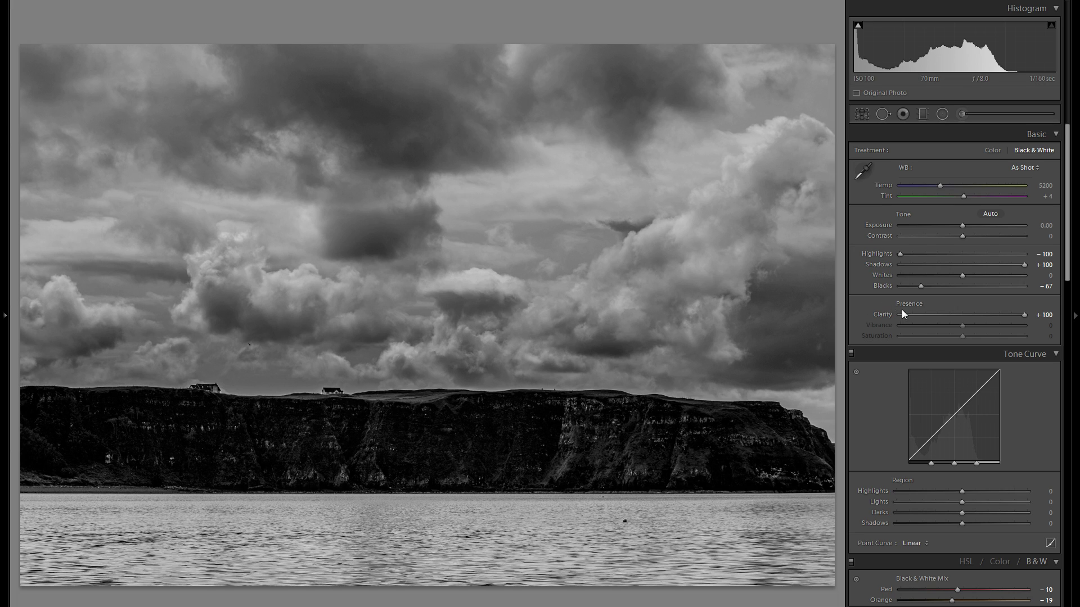
pyautogui.doubleClick(880, 314)
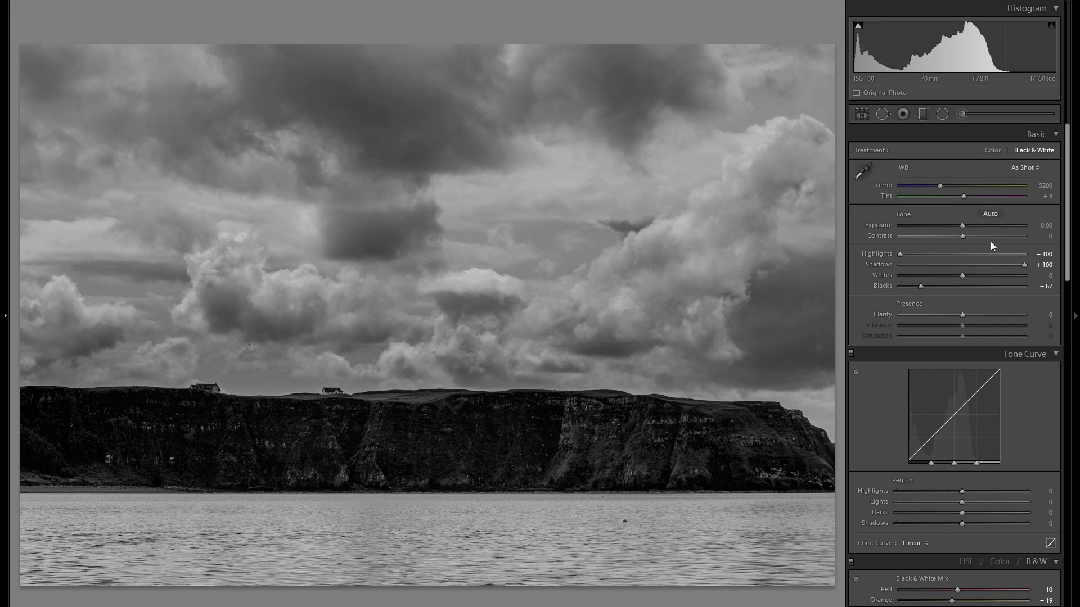
pyautogui.scroll(6, 990, 240)
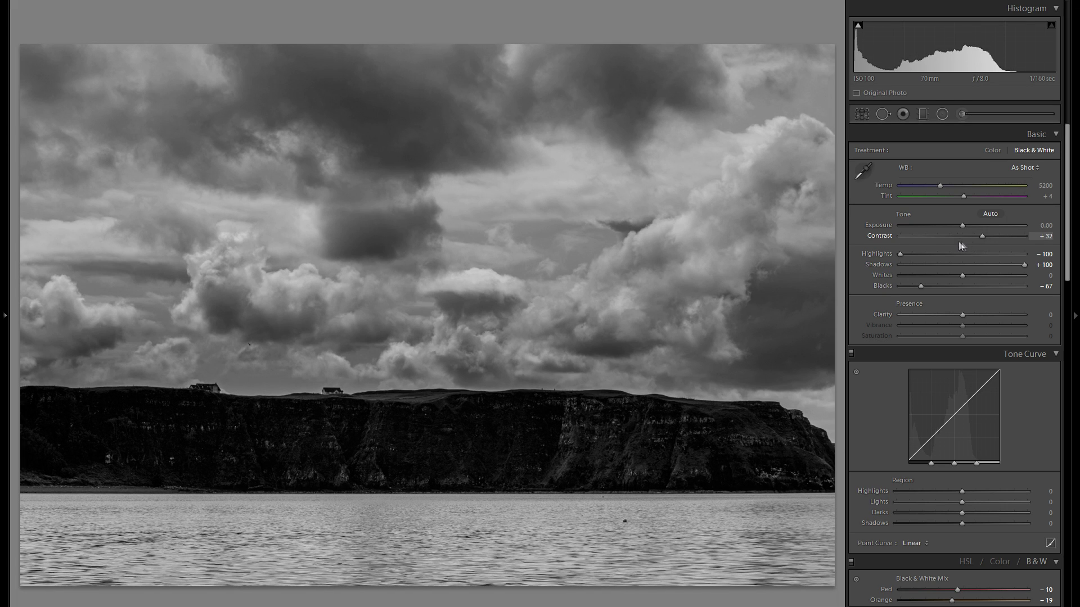
pyautogui.moveTo(961, 246); pyautogui.dragTo(1003, 232)
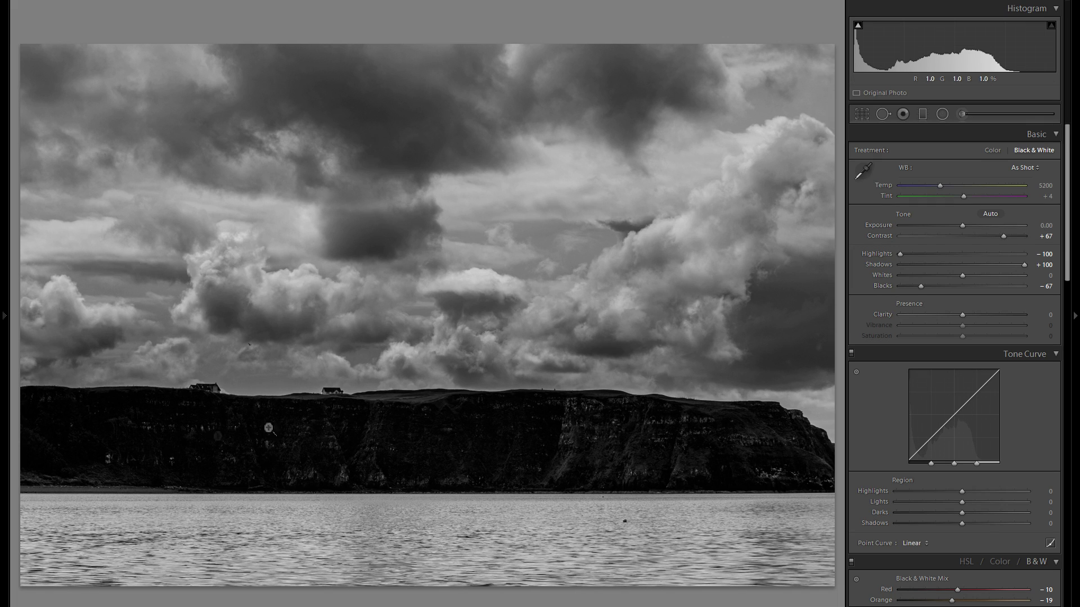
pyautogui.click(979, 235)
pyautogui.moveTo(979, 234); pyautogui.dragTo(964, 238)
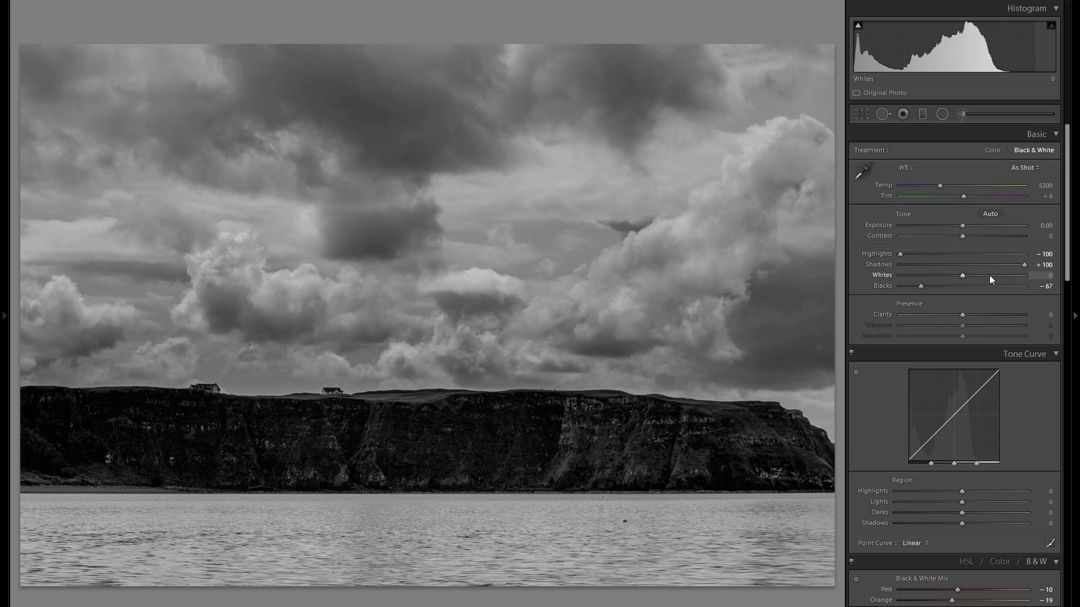
pyautogui.moveTo(986, 275); pyautogui.dragTo(982, 275)
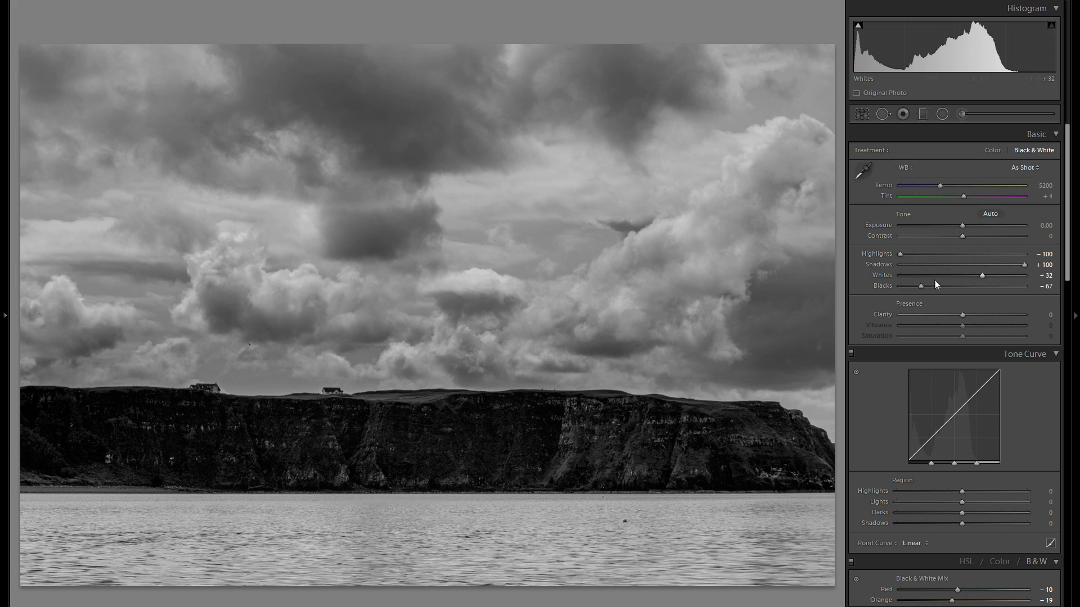
pyautogui.doubleClick(882, 275)
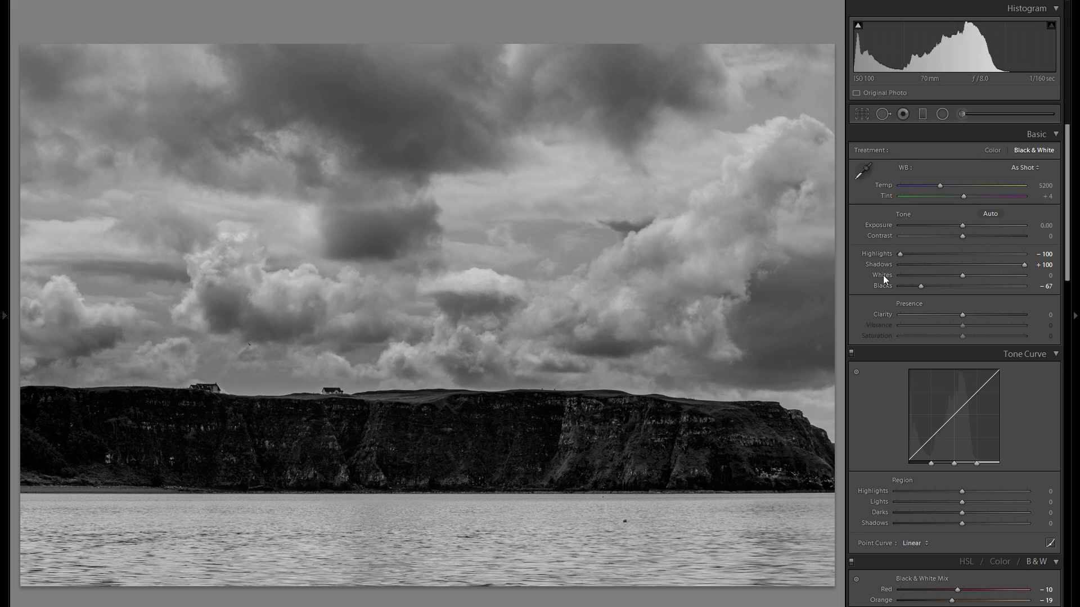
pyautogui.hotkey('ctrl', 'z')
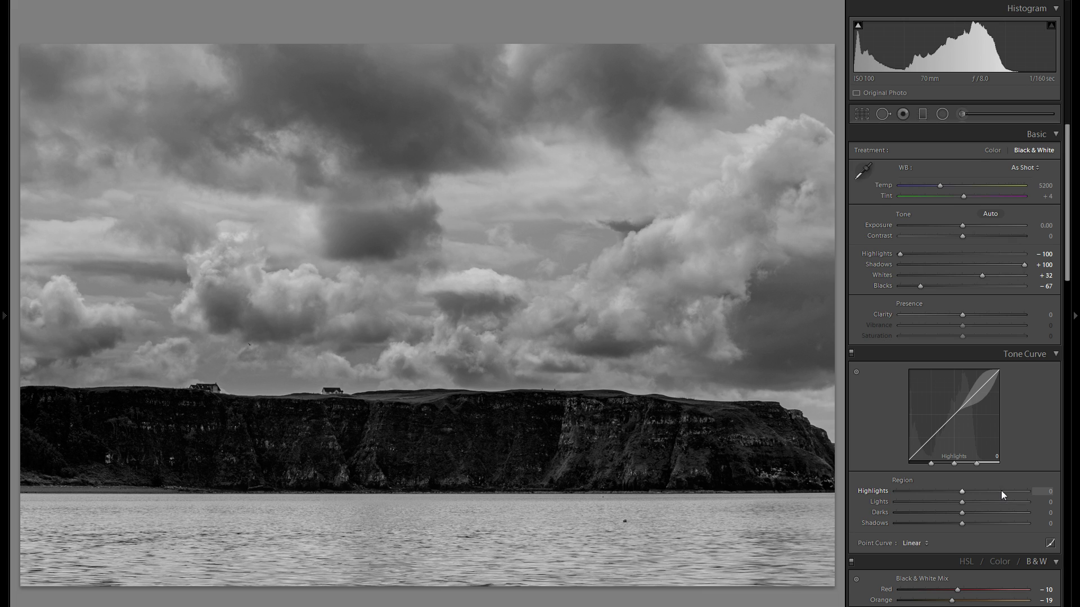
# - Set the Tone Curve regions to Highlights +73, Lights +11, Darks +3 and Shadows +13
pyautogui.click(1004, 491)
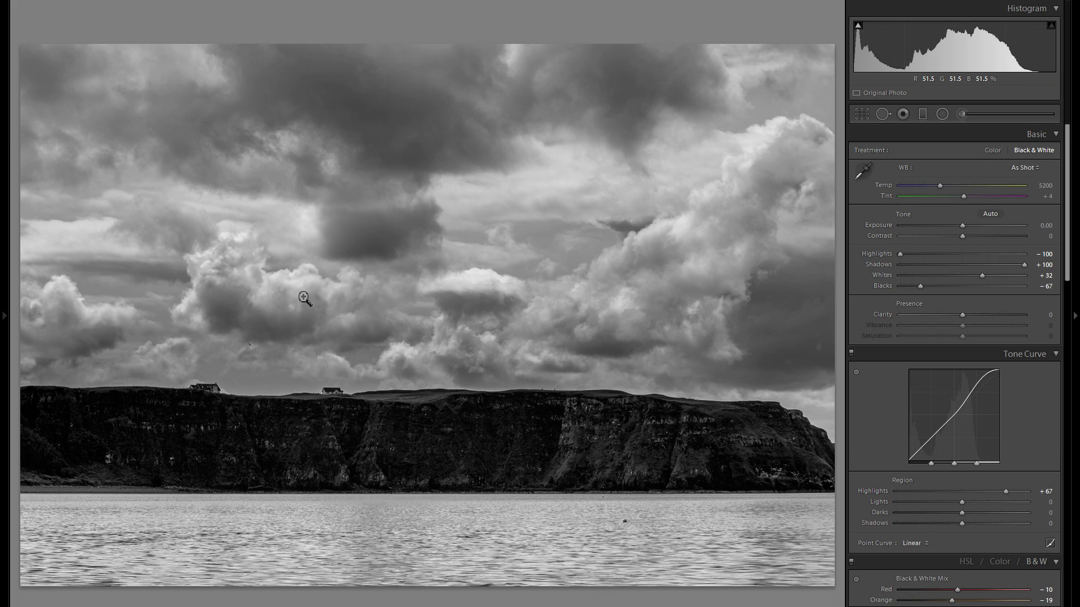
pyautogui.doubleClick(875, 491)
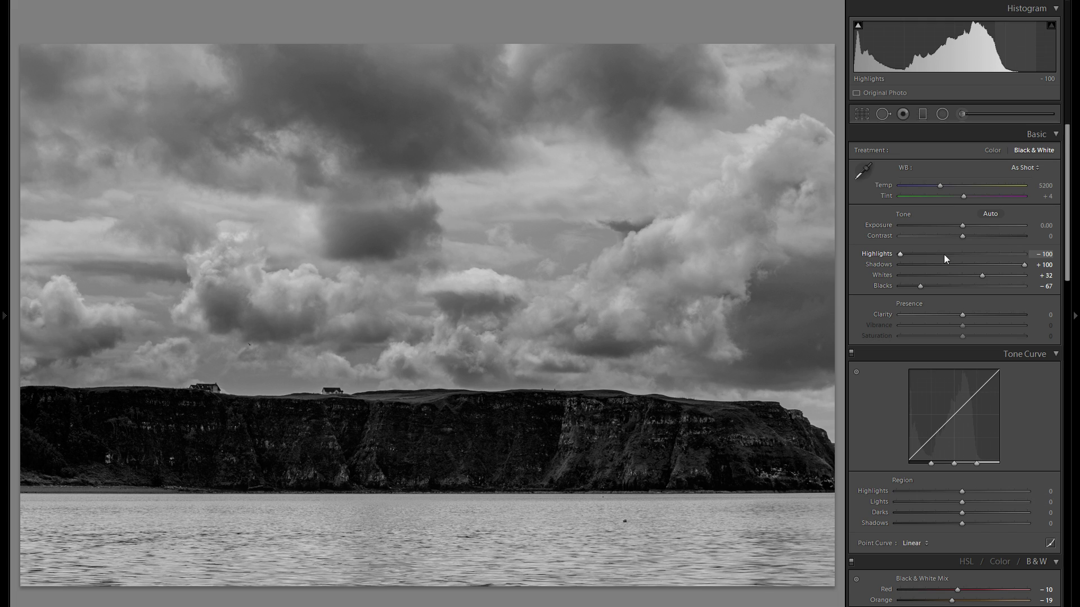
pyautogui.moveTo(959, 252); pyautogui.dragTo(877, 272)
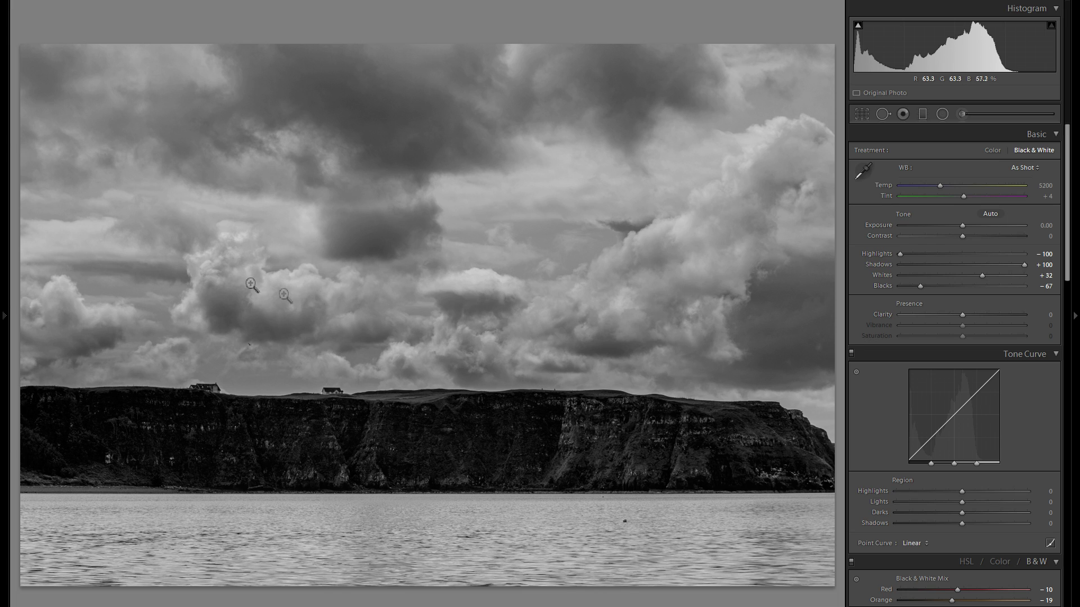
pyautogui.moveTo(962, 491); pyautogui.dragTo(1010, 491)
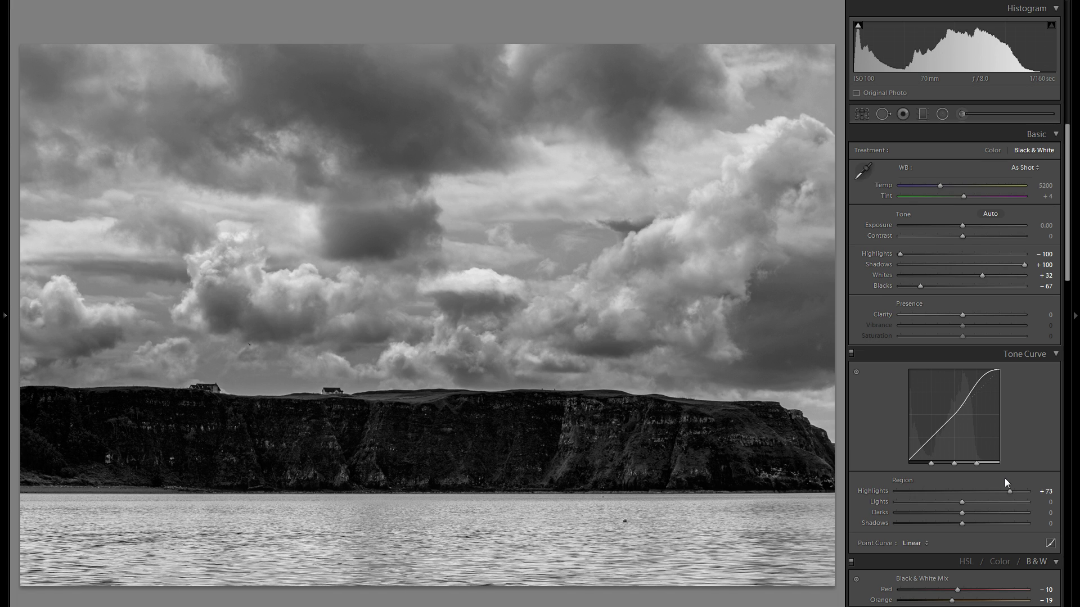
pyautogui.doubleClick(873, 491)
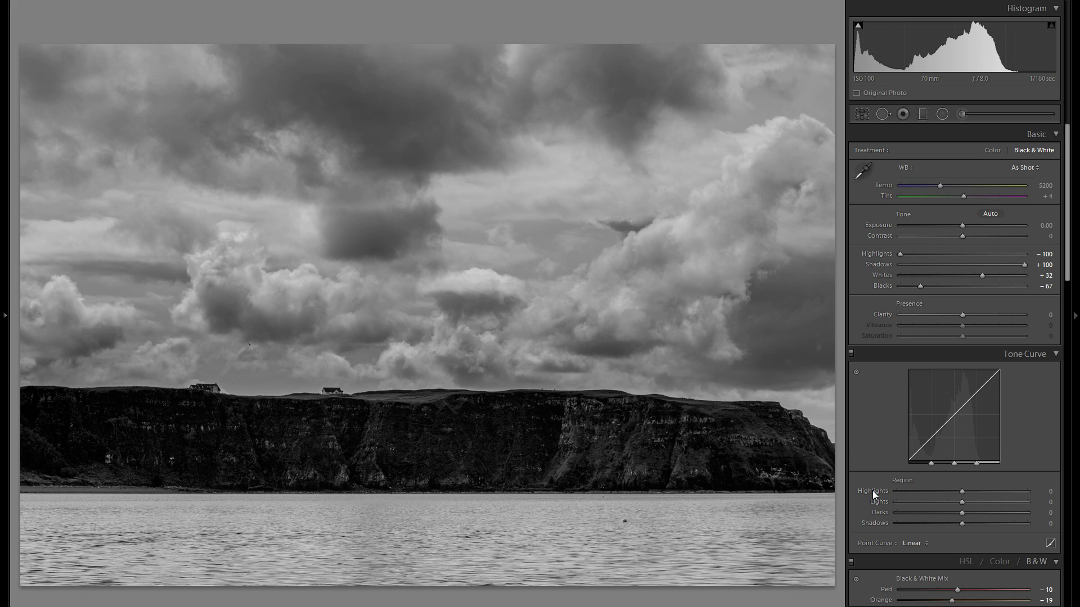
pyautogui.hotkey('ctrl', 'z')
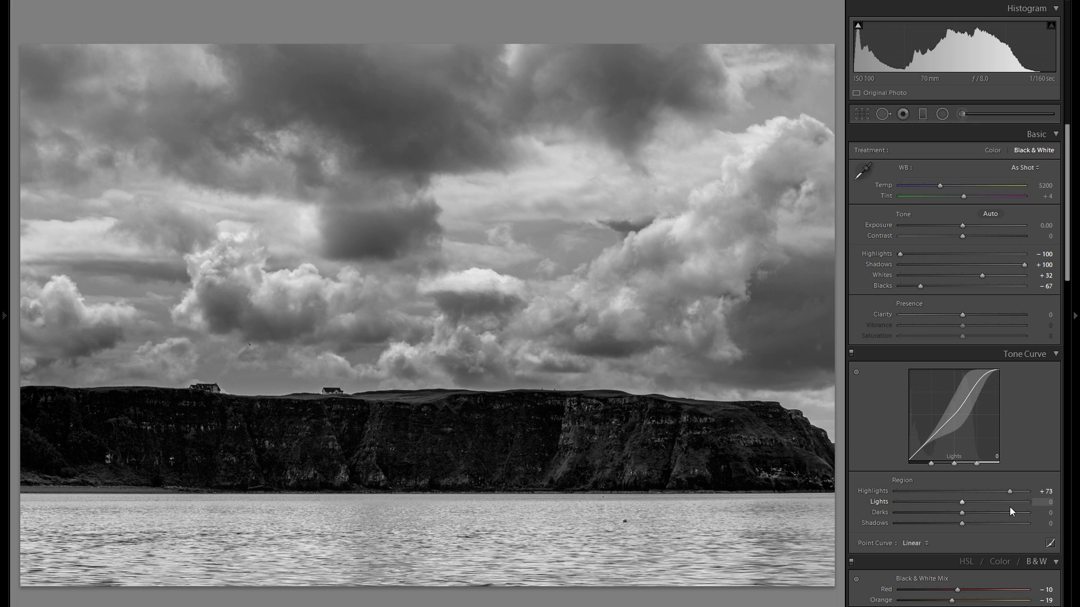
pyautogui.moveTo(960, 503); pyautogui.dragTo(972, 528)
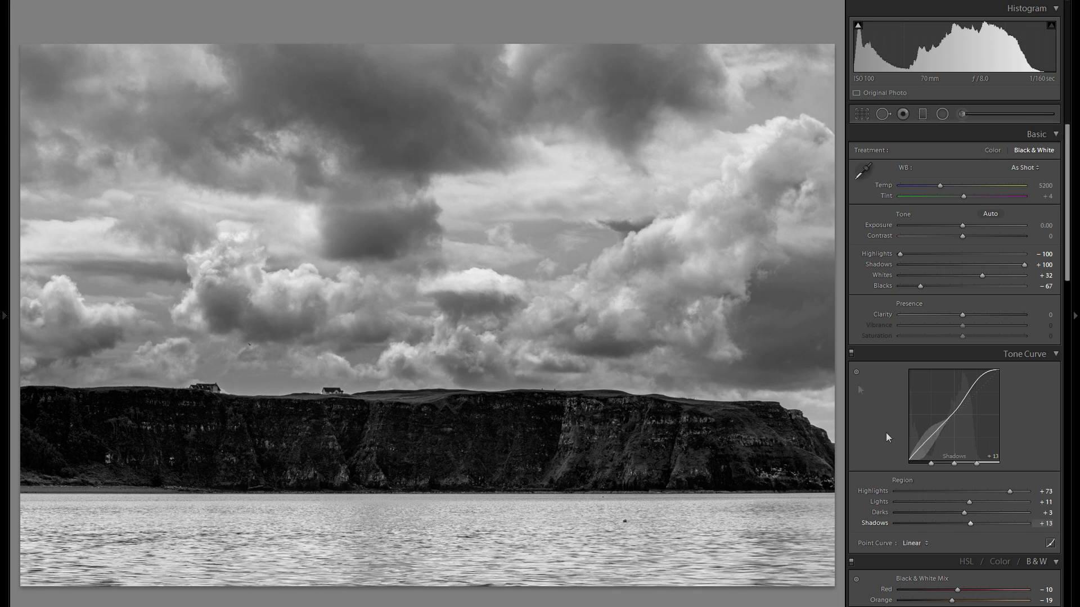
# - Compare the tone curve on and off, trying a darker Exposure then resetting it to 0.00
pyautogui.click(851, 353)
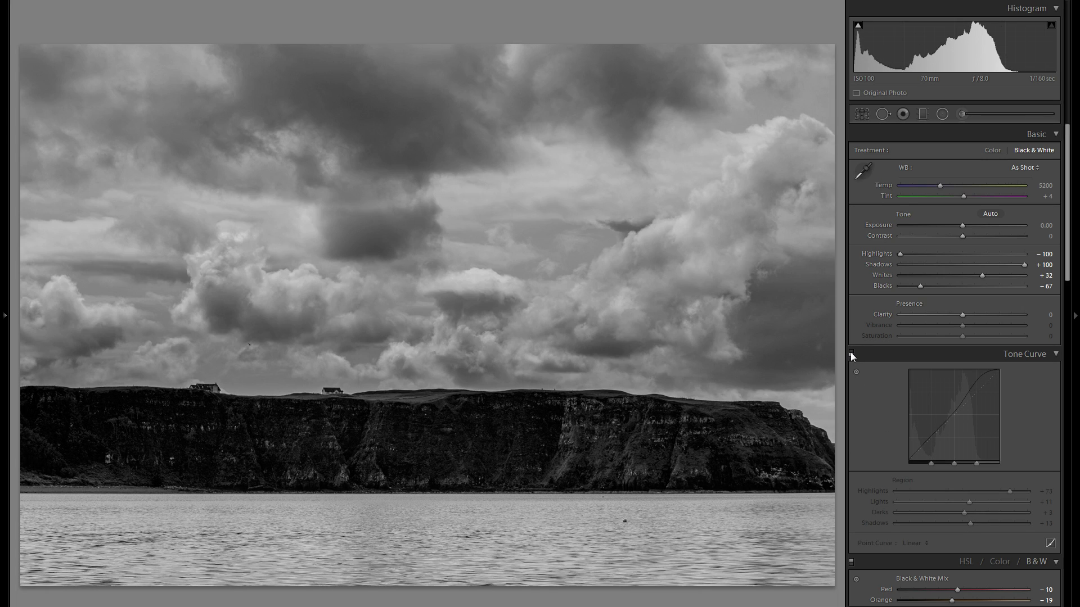
pyautogui.click(851, 353)
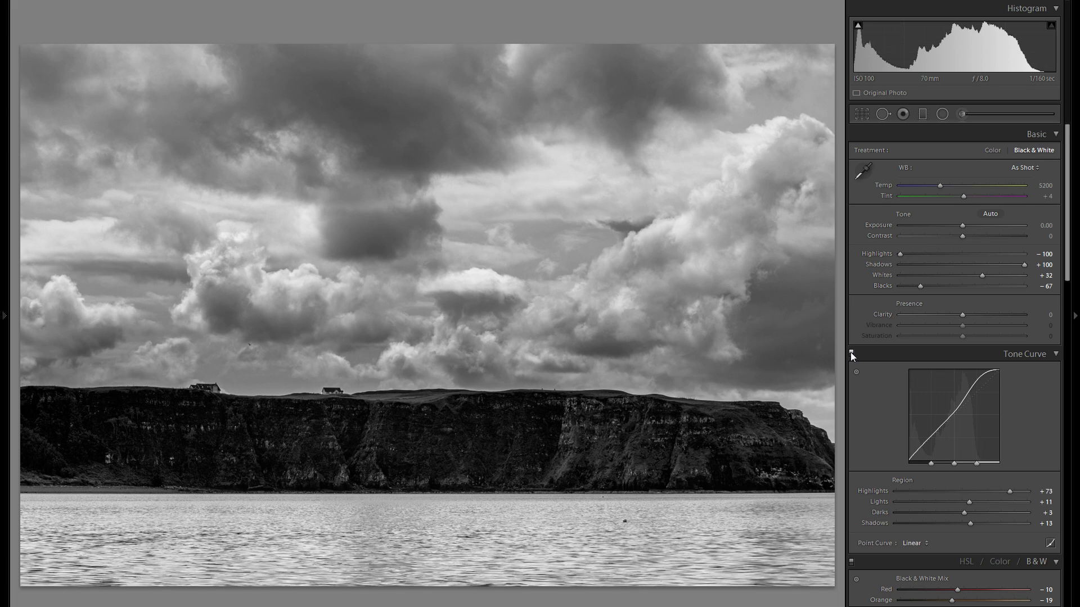
pyautogui.click(851, 353)
pyautogui.click(850, 353)
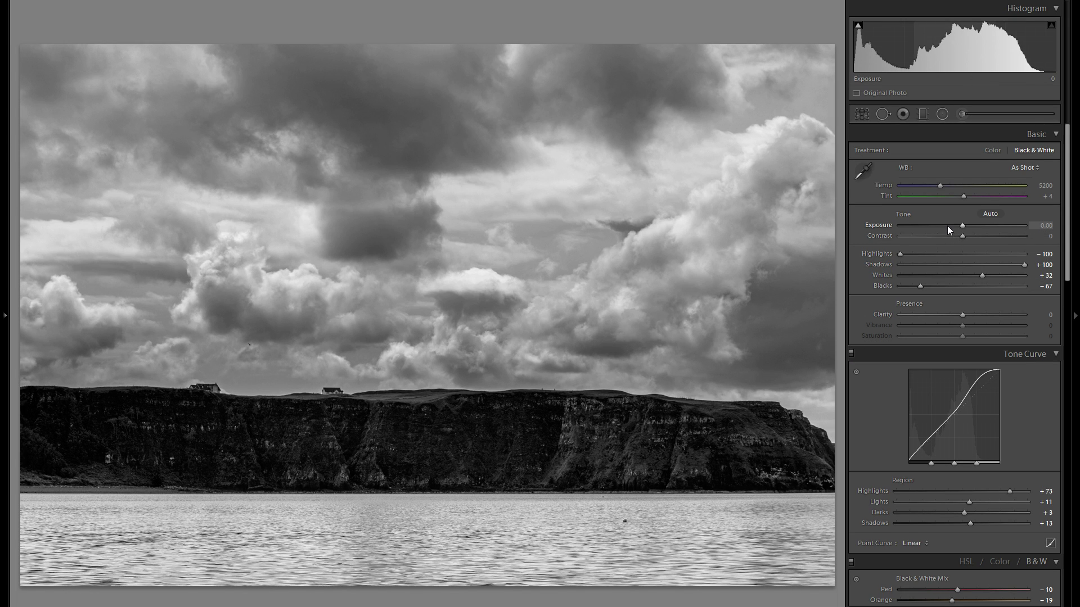
pyautogui.moveTo(947, 225); pyautogui.dragTo(943, 225)
pyautogui.doubleClick(879, 225)
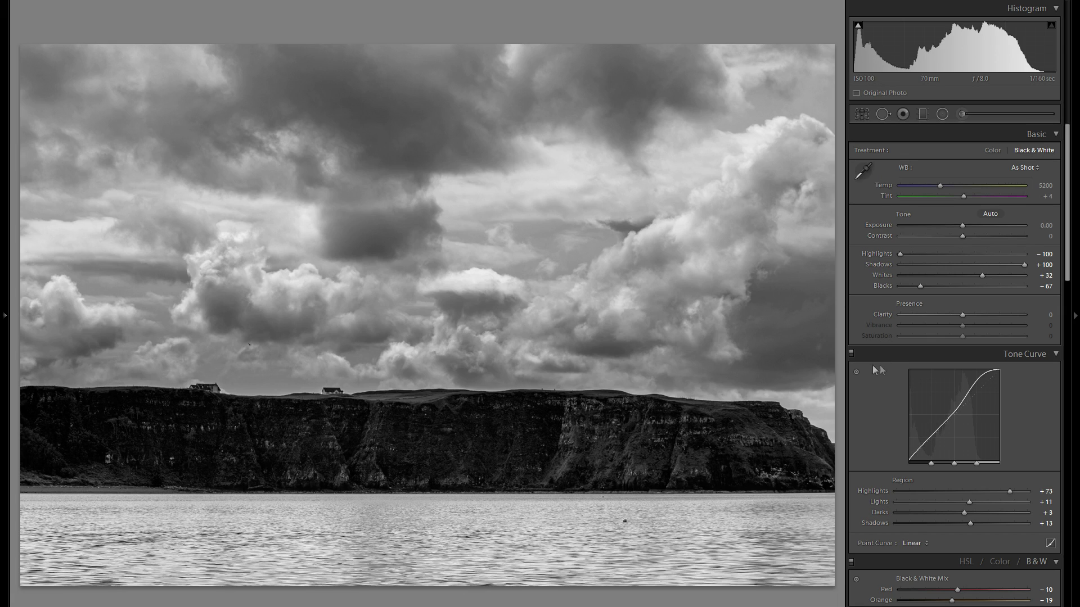
pyautogui.click(851, 354)
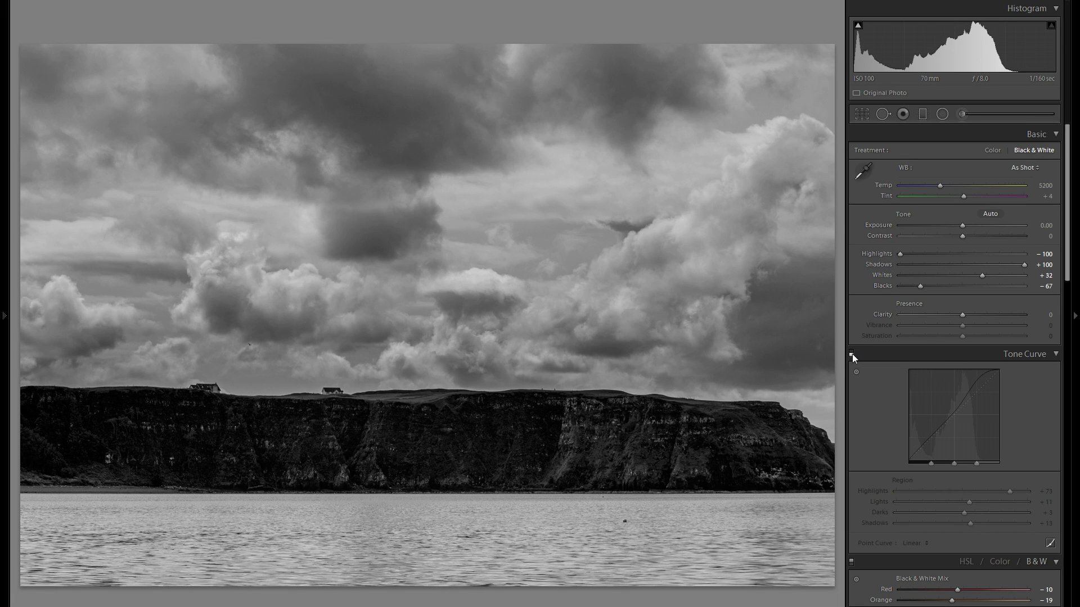
pyautogui.click(852, 353)
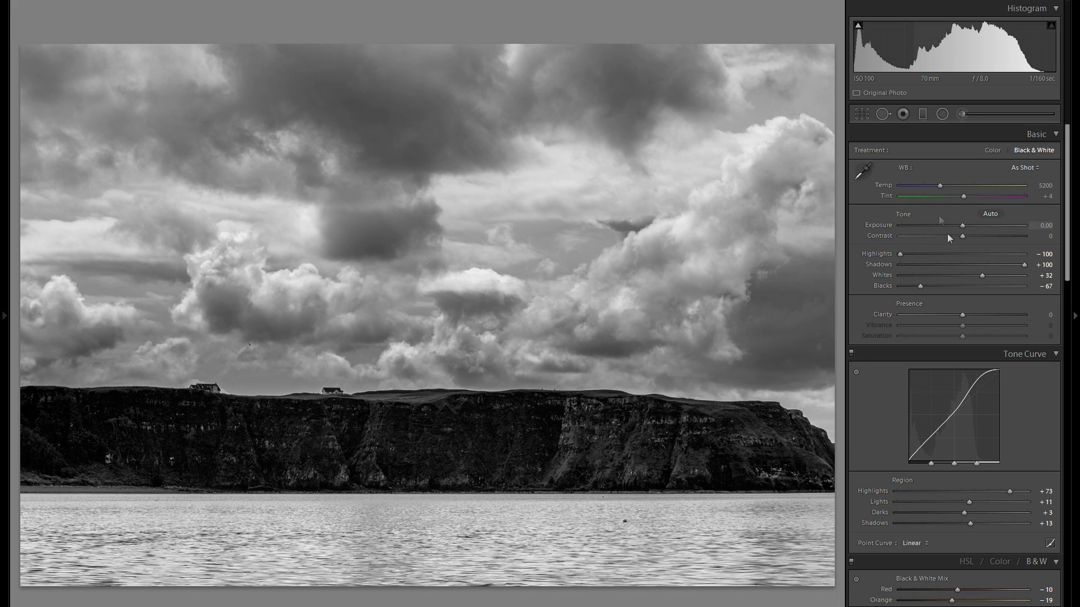
pyautogui.click(921, 114)
# - Draw a sky graduated filter down to the cliff top with Exposure −0.89 and Contrast 27
pyautogui.moveTo(391, 406); pyautogui.dragTo(394, 451)
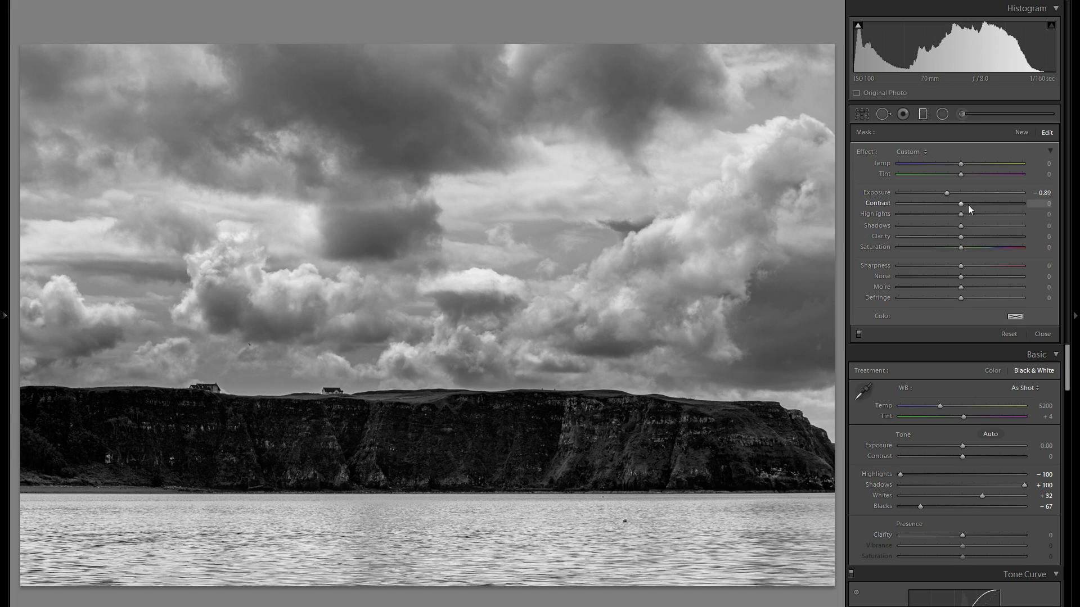
pyautogui.doubleClick(879, 192)
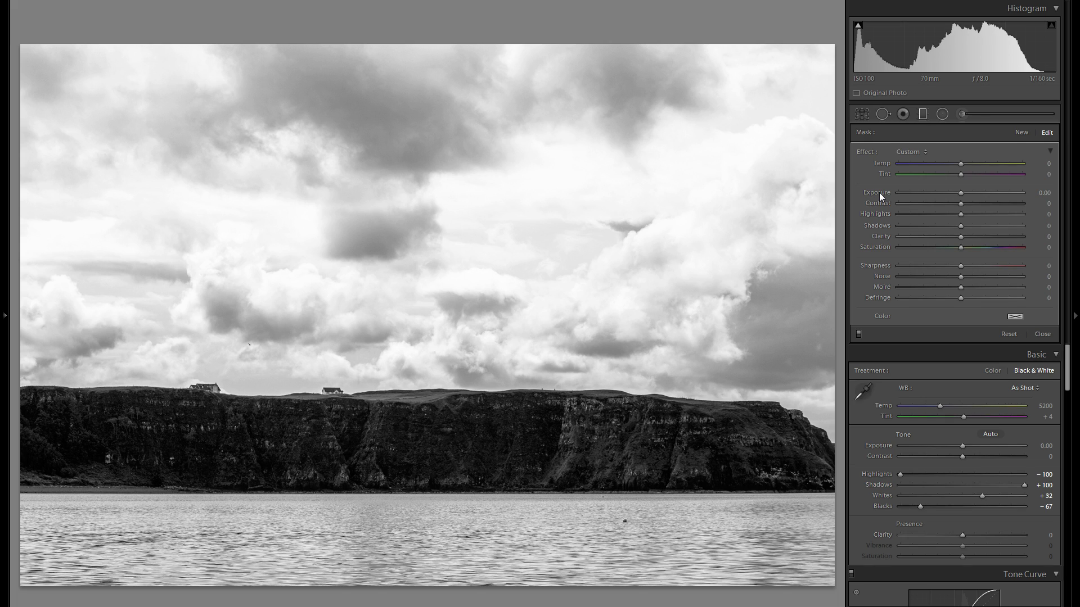
pyautogui.hotkey('ctrl', 'z')
pyautogui.hotkey('ctrl', 'z')
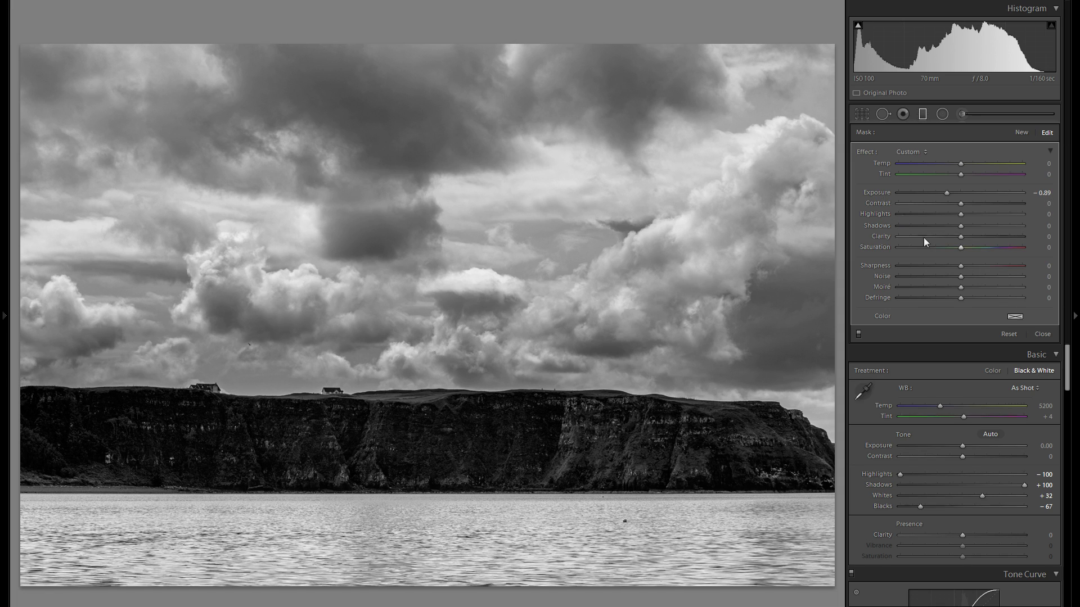
pyautogui.click(991, 206)
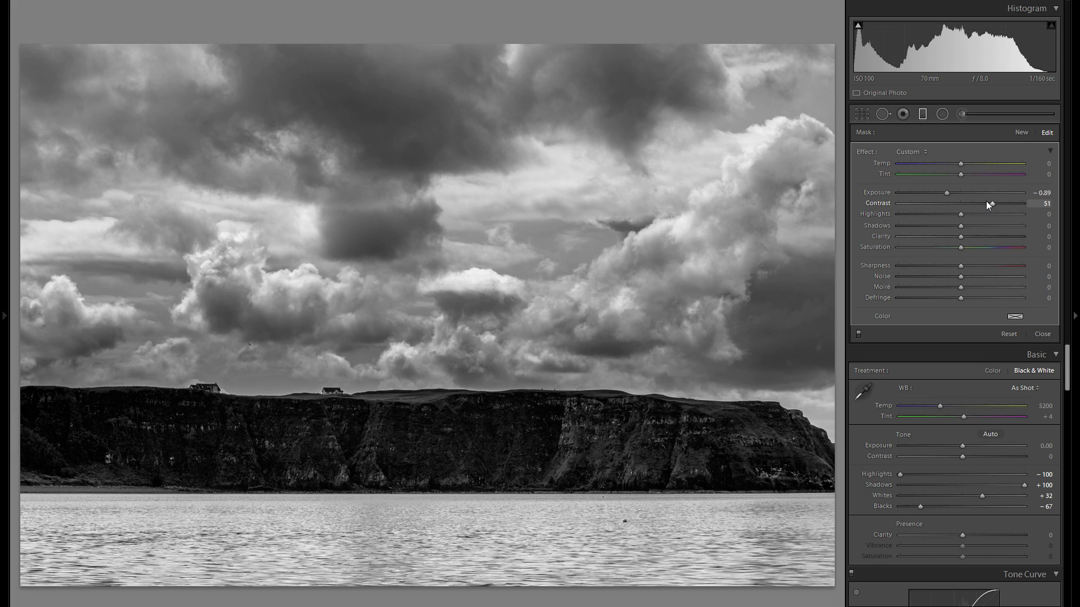
pyautogui.moveTo(989, 205); pyautogui.dragTo(979, 209)
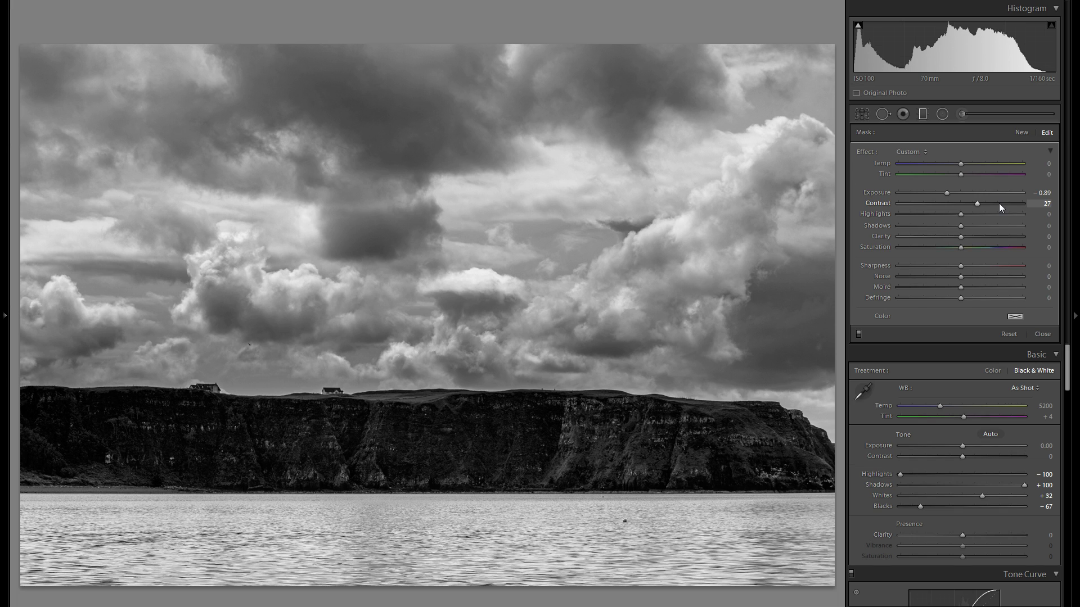
# - Set the sky filter's Contrast to 55 and Clarity to 38, comparing against reset values
pyautogui.click(995, 204)
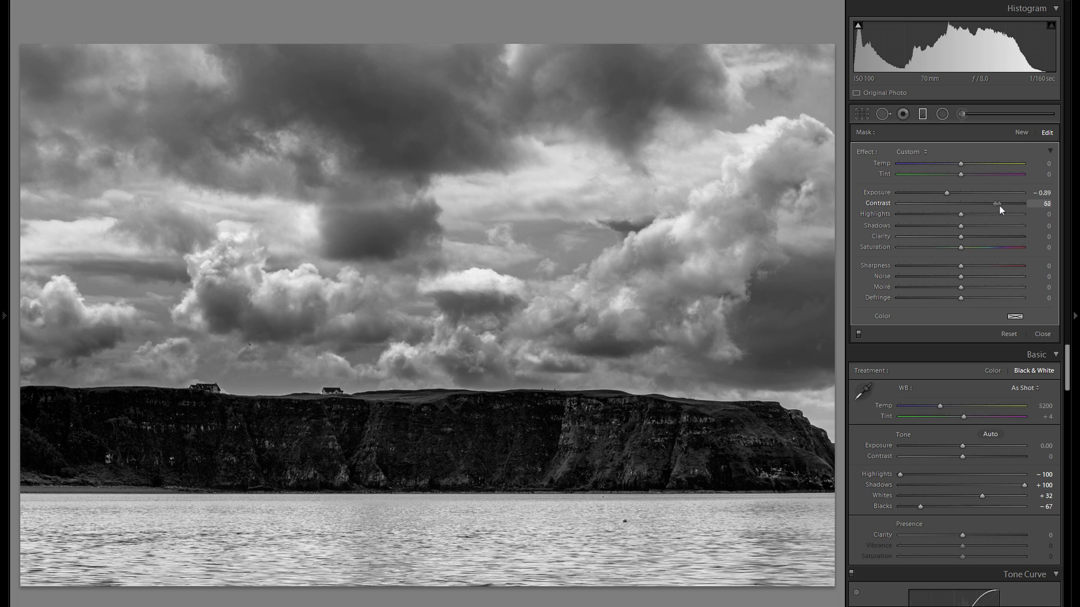
pyautogui.click(994, 204)
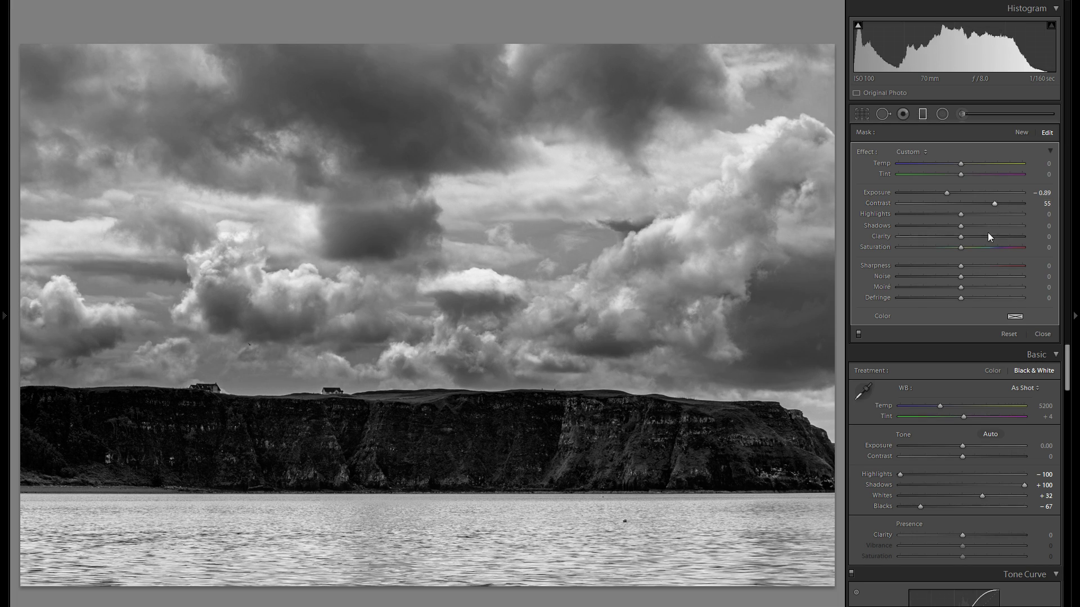
pyautogui.click(993, 237)
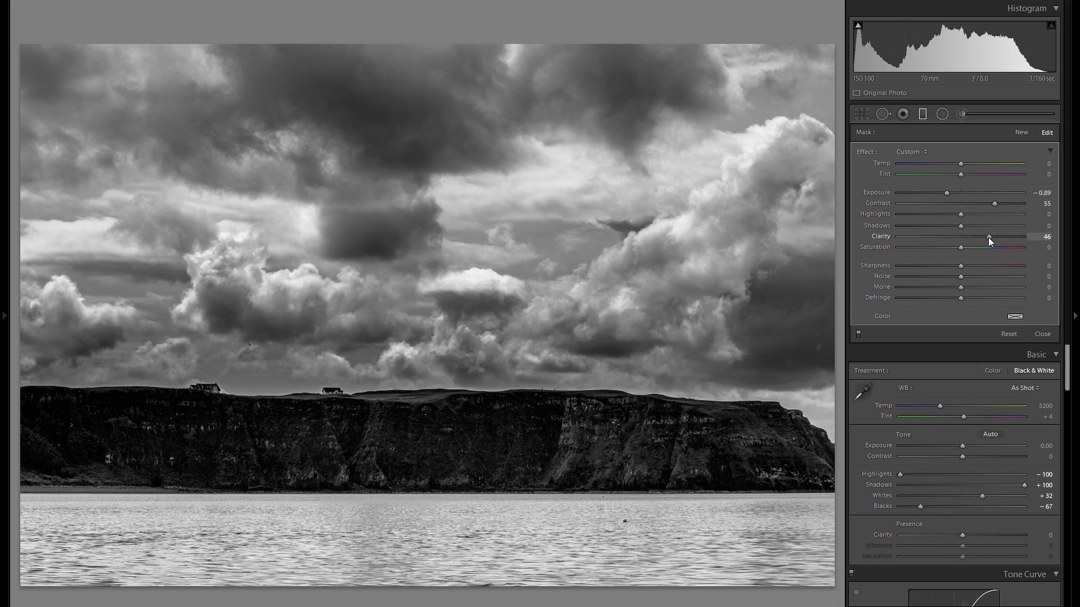
pyautogui.moveTo(989, 237); pyautogui.dragTo(1055, 238)
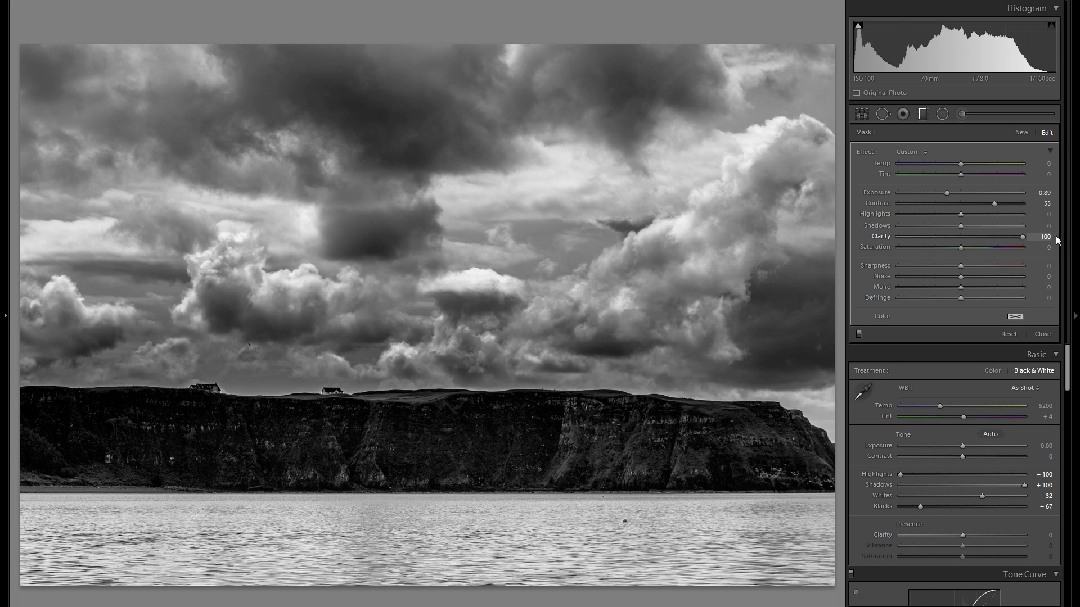
pyautogui.click(983, 237)
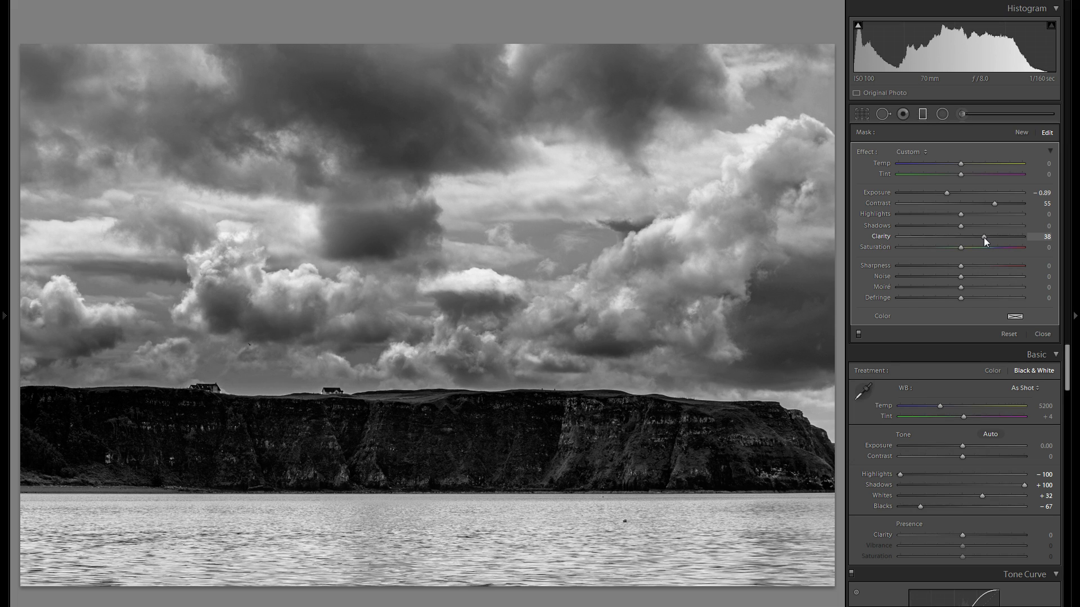
pyautogui.doubleClick(881, 236)
pyautogui.doubleClick(883, 201)
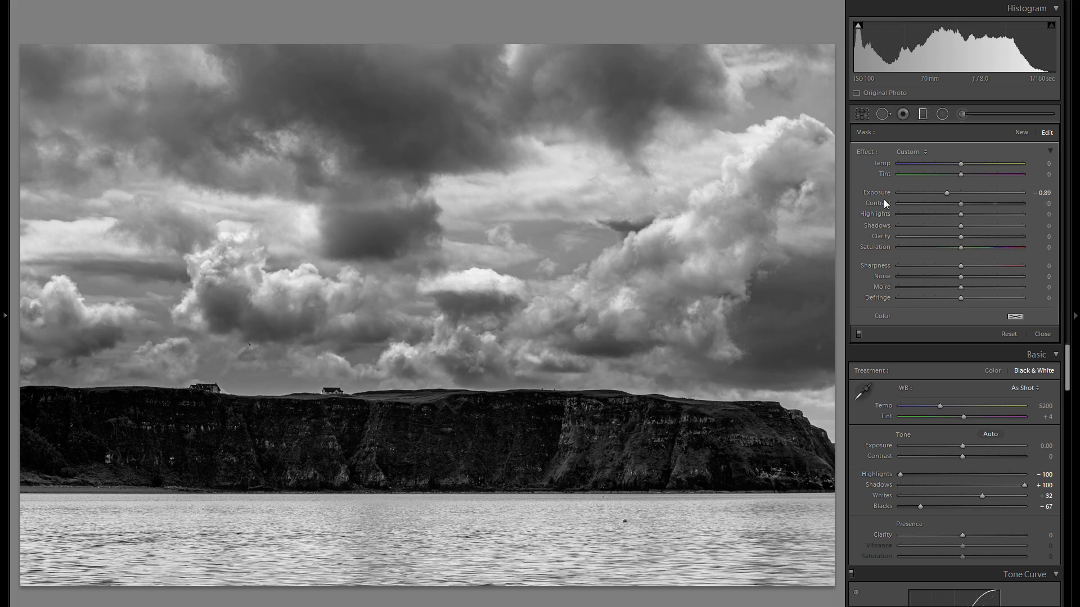
pyautogui.hotkey('ctrl', 'z')
pyautogui.hotkey('ctrl', 'z')
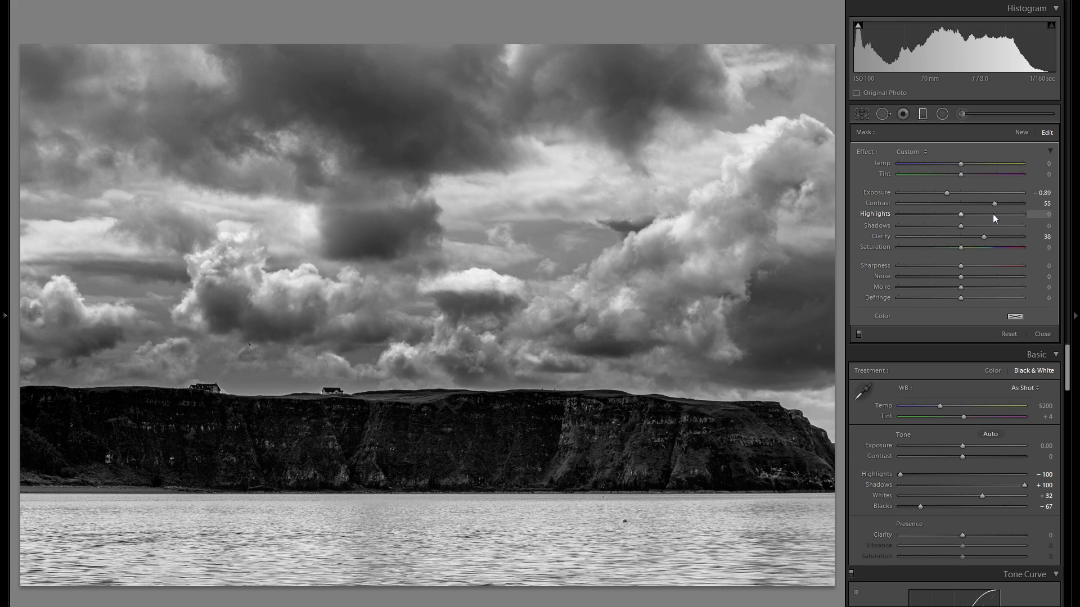
# - Try highlight and shadow tweaks on the sky filter, then settle on Exposure −0.89 with Shadows 0
pyautogui.moveTo(993, 213); pyautogui.dragTo(966, 217)
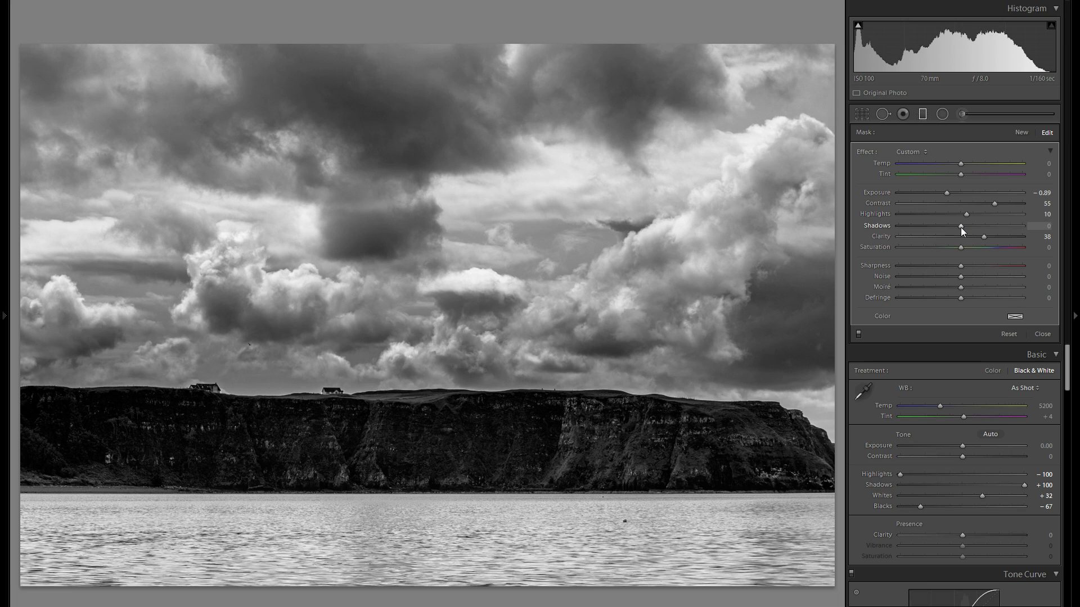
pyautogui.moveTo(960, 227)
pyautogui.mouseDown()
pyautogui.moveTo(939, 223)
pyautogui.moveTo(949, 227)
pyautogui.mouseUp()
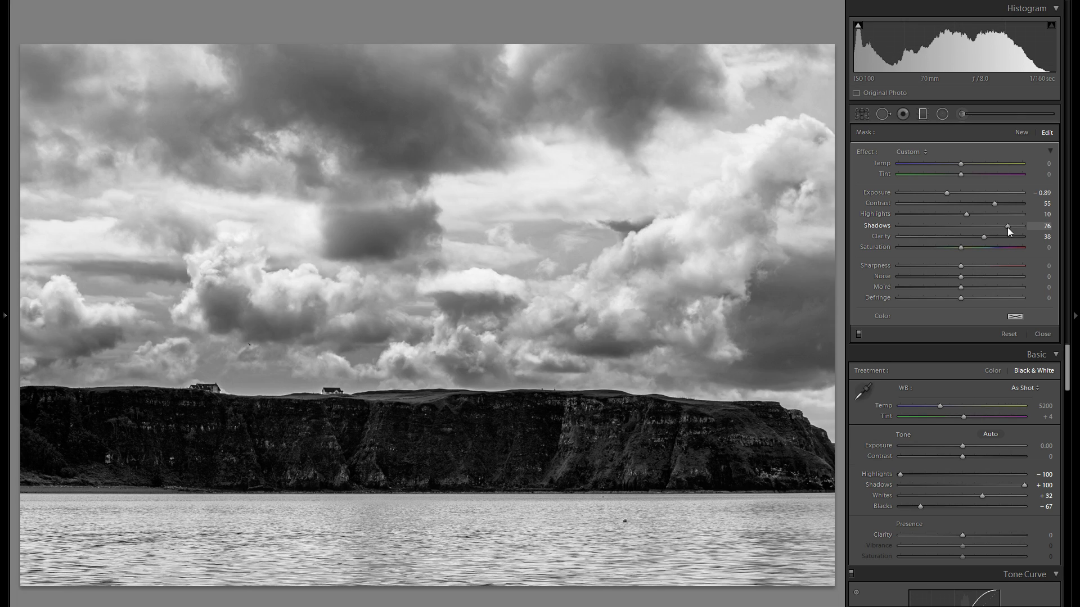
pyautogui.doubleClick(889, 226)
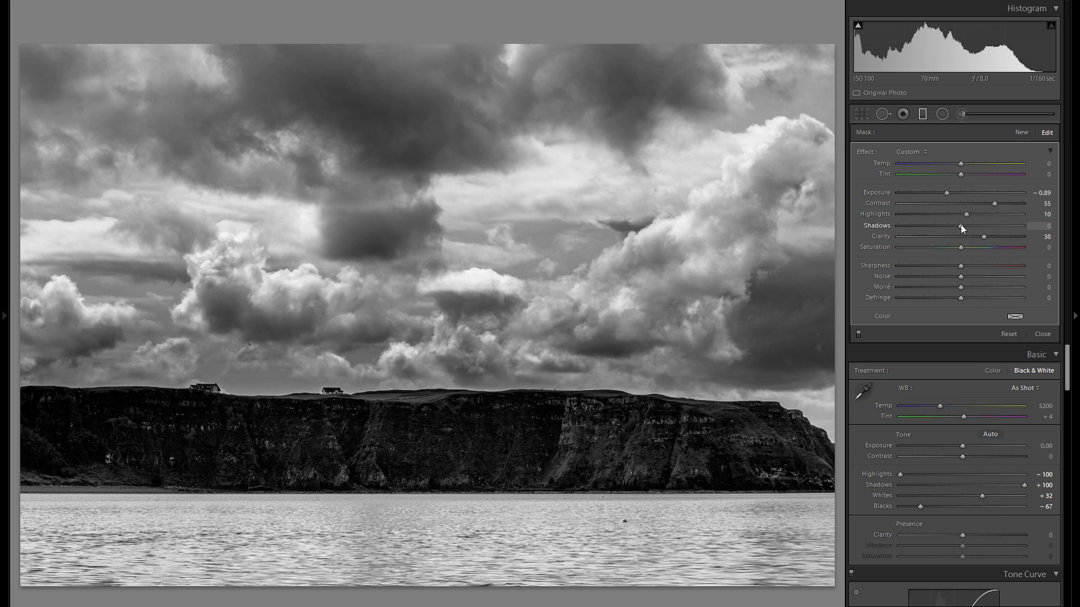
pyautogui.moveTo(960, 225); pyautogui.dragTo(921, 227)
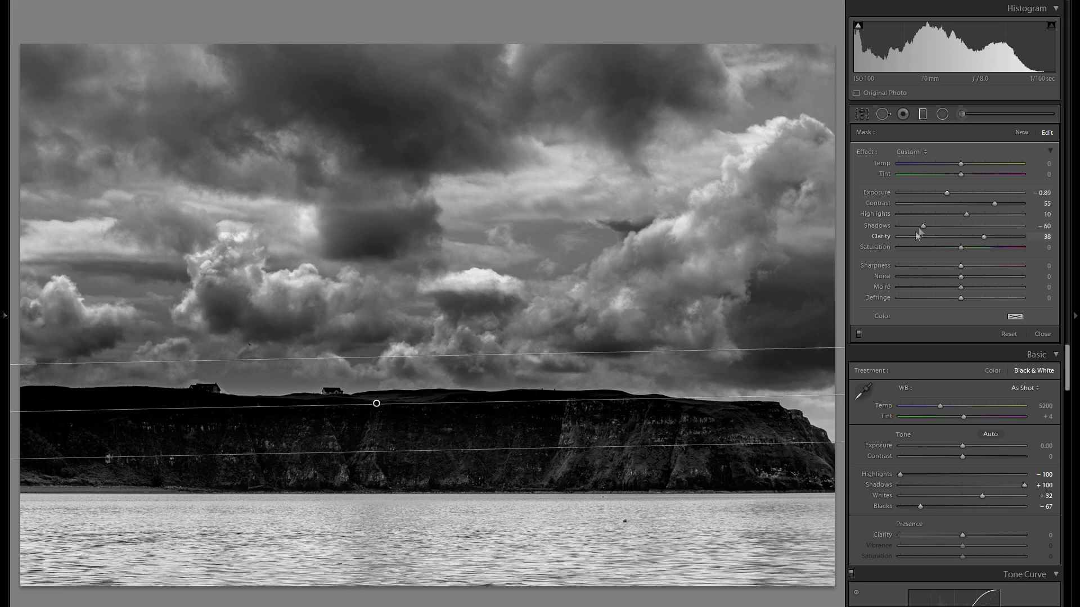
pyautogui.moveTo(946, 192); pyautogui.dragTo(925, 193)
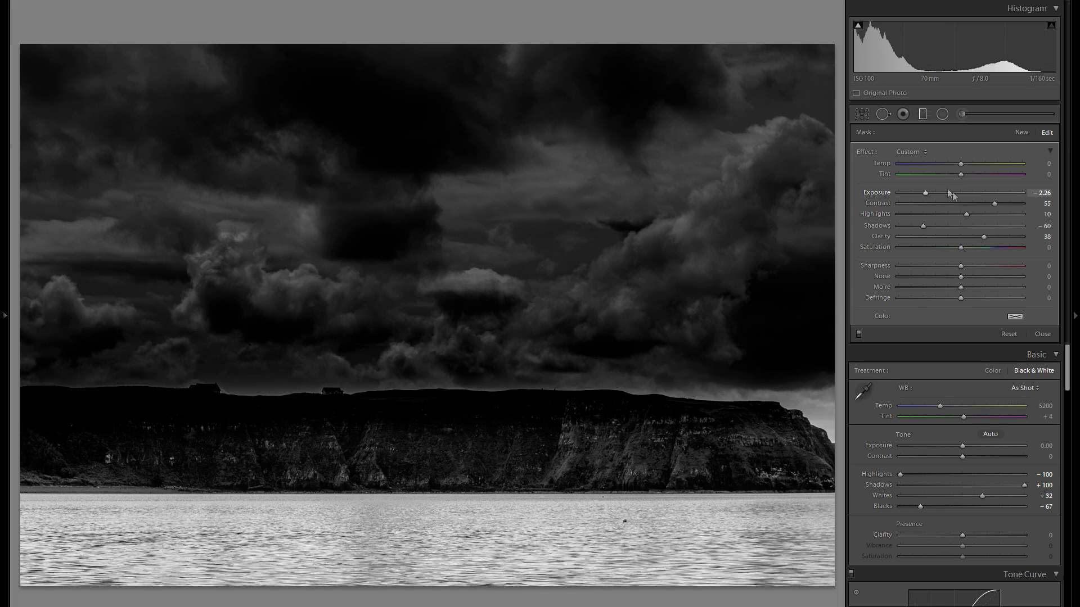
pyautogui.hotkey('ctrl', 'z')
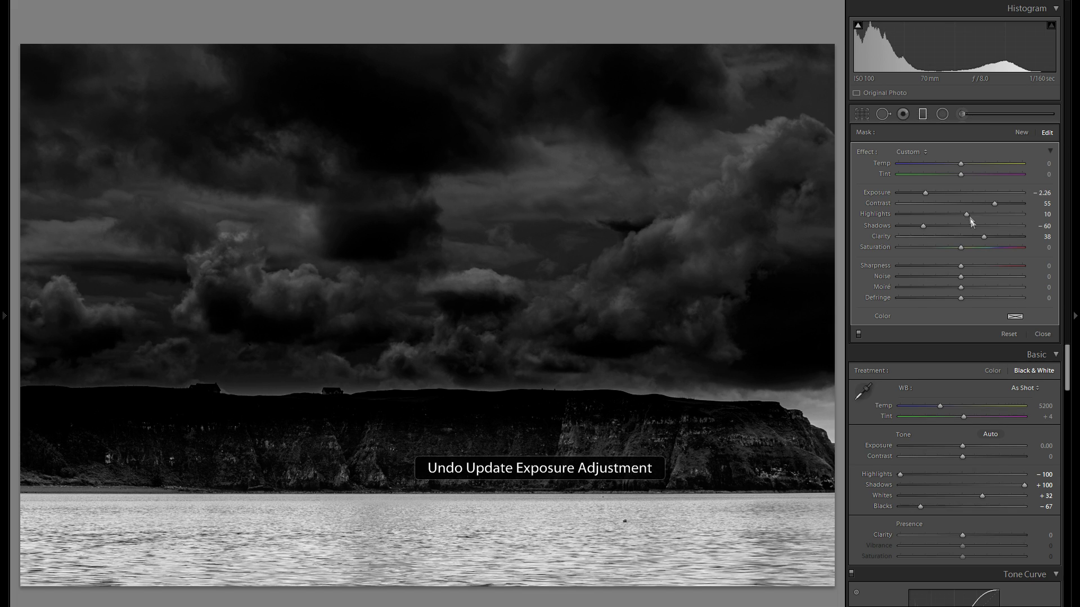
pyautogui.doubleClick(876, 225)
pyautogui.hotkey('ctrl', 'z')
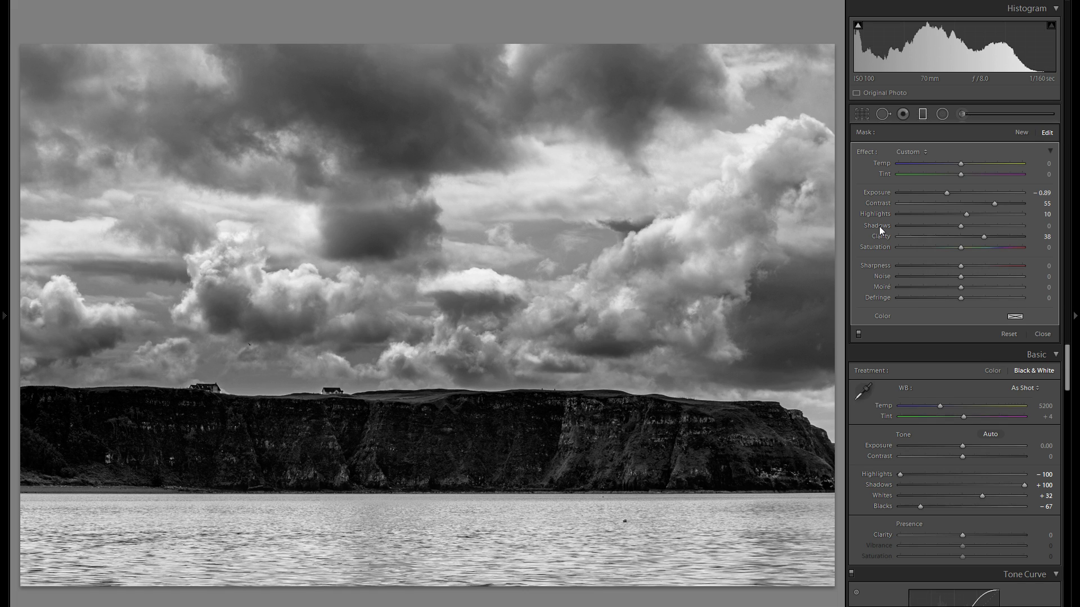
pyautogui.click(922, 113)
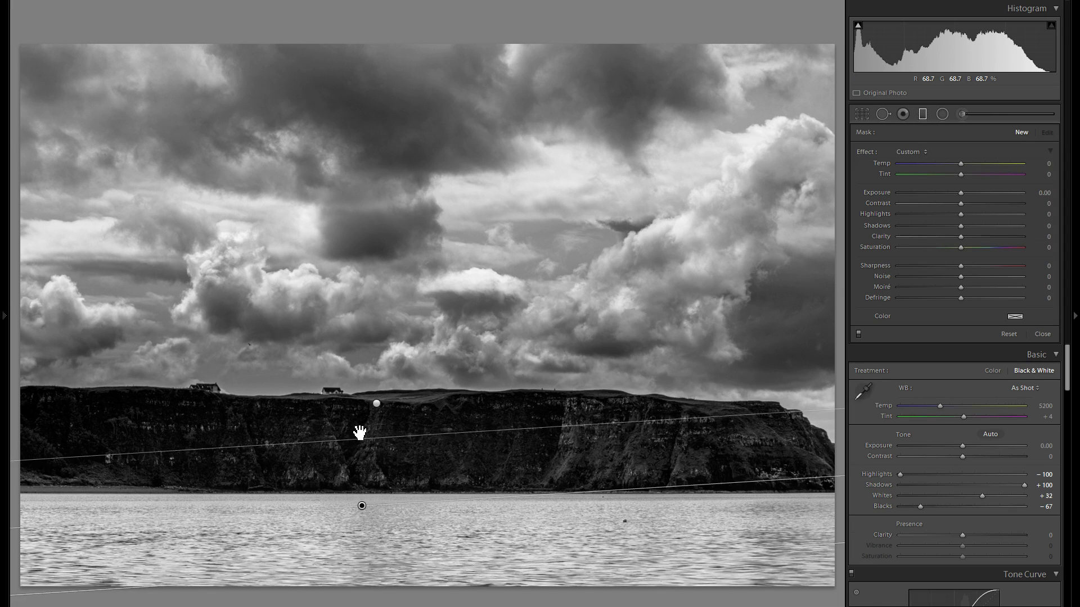
# - Lay a second graduated filter across the water at Exposure −0.27, toggling filters to compare
pyautogui.moveTo(360, 433); pyautogui.dragTo(358, 417)
pyautogui.moveTo(367, 519); pyautogui.dragTo(366, 529)
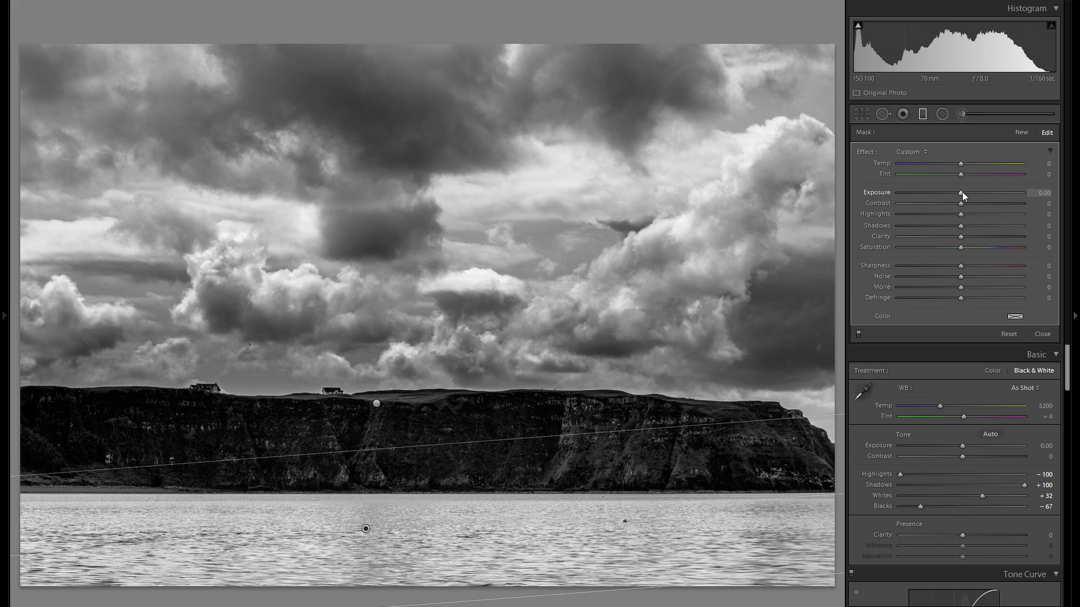
pyautogui.moveTo(963, 191); pyautogui.dragTo(957, 191)
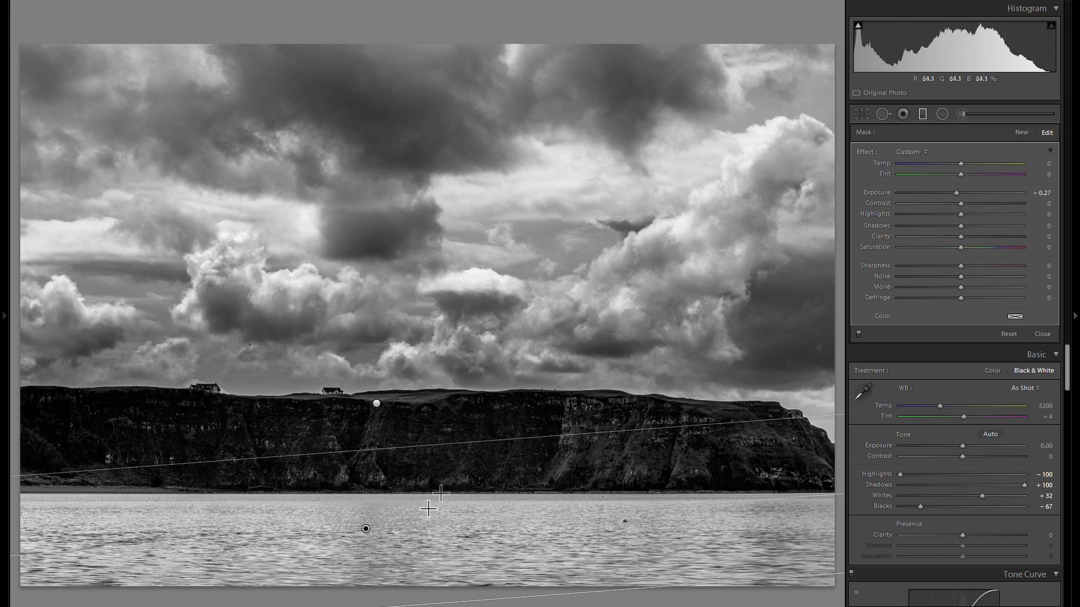
pyautogui.click(858, 336)
pyautogui.click(857, 335)
# - Close the graduated filters and add a Highlight Priority post-crop vignette at Amount −16
pyautogui.click(923, 114)
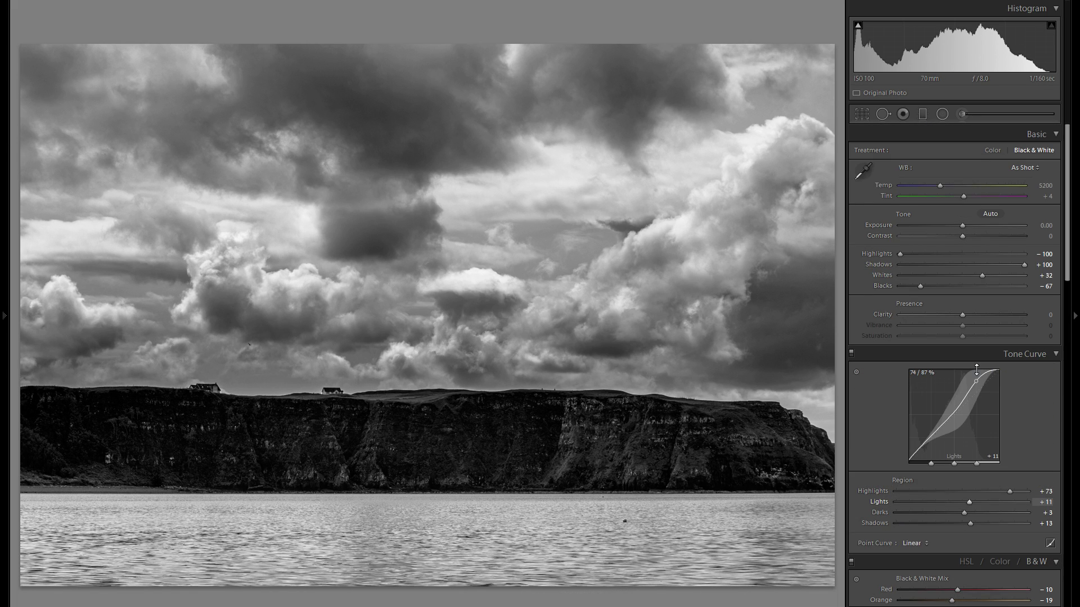
pyautogui.scroll(-6, 976, 369)
pyautogui.scroll(-4, 972, 371)
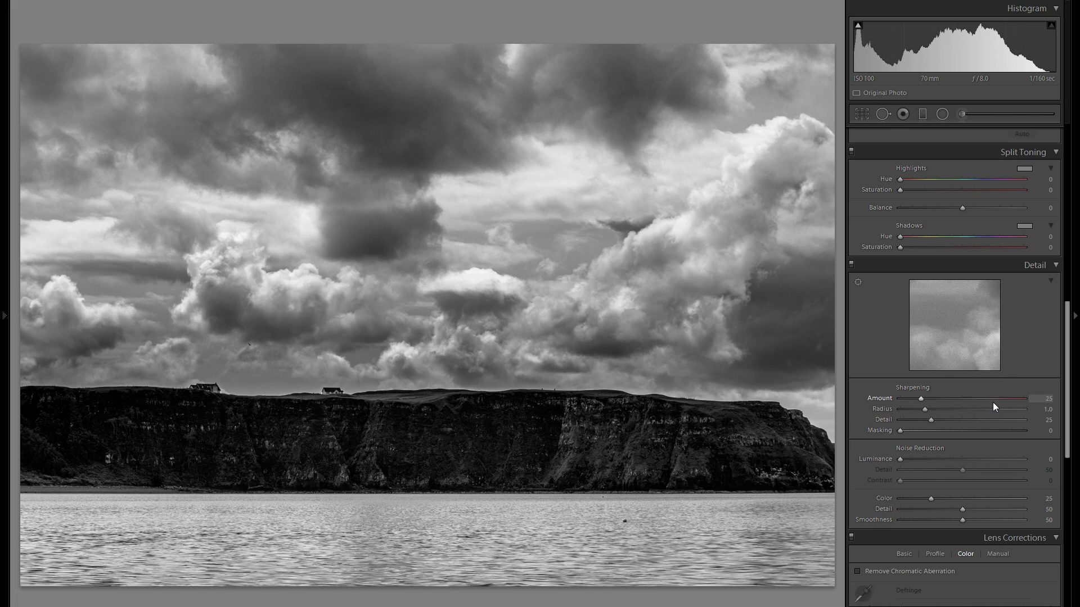
pyautogui.scroll(-2, 993, 402)
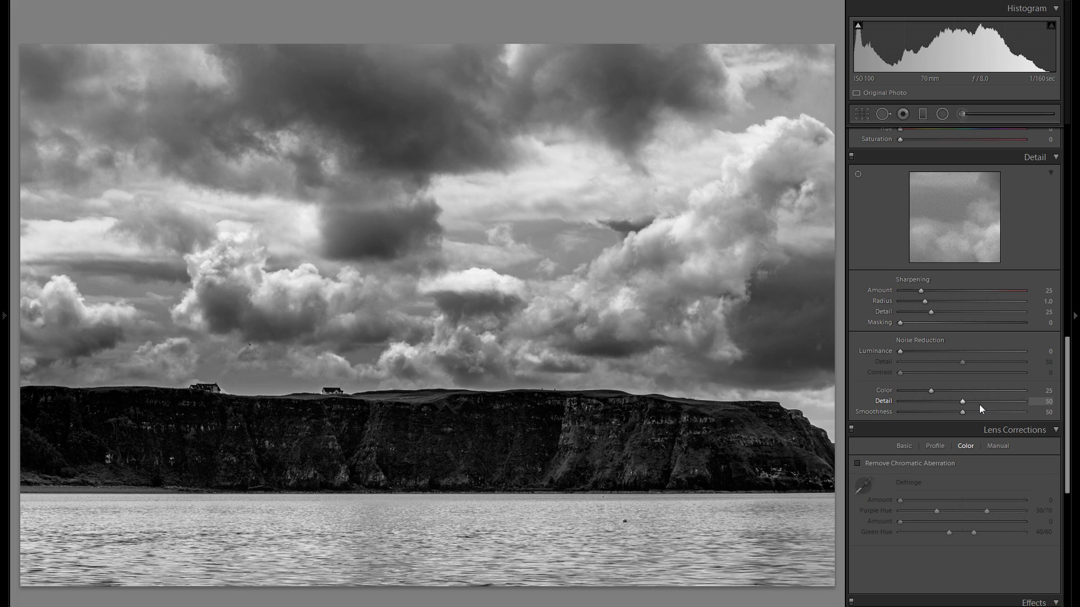
pyautogui.scroll(-2, 987, 389)
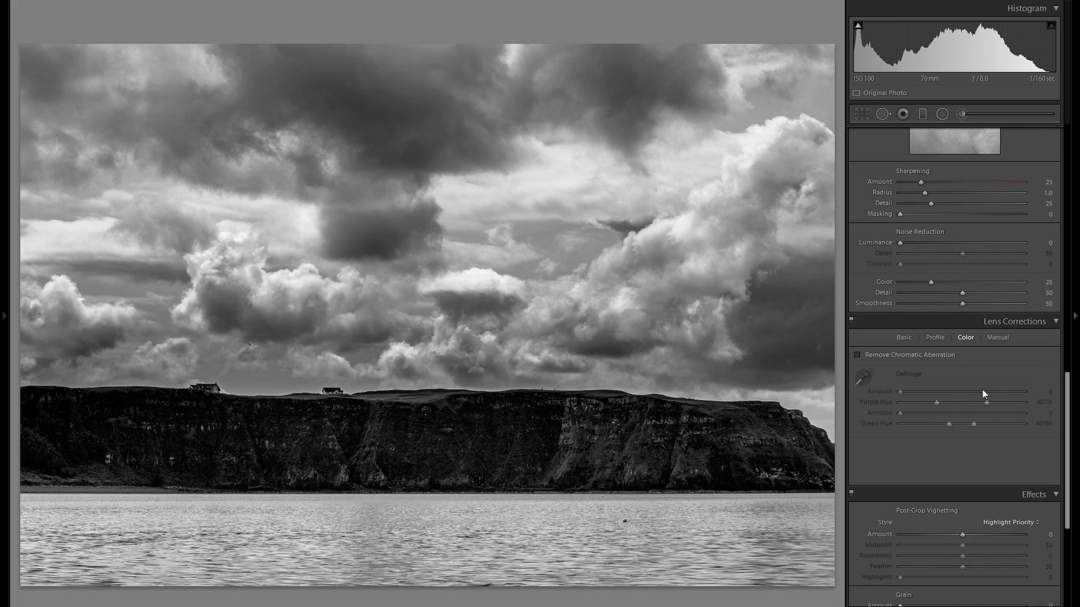
pyautogui.scroll(-2, 980, 389)
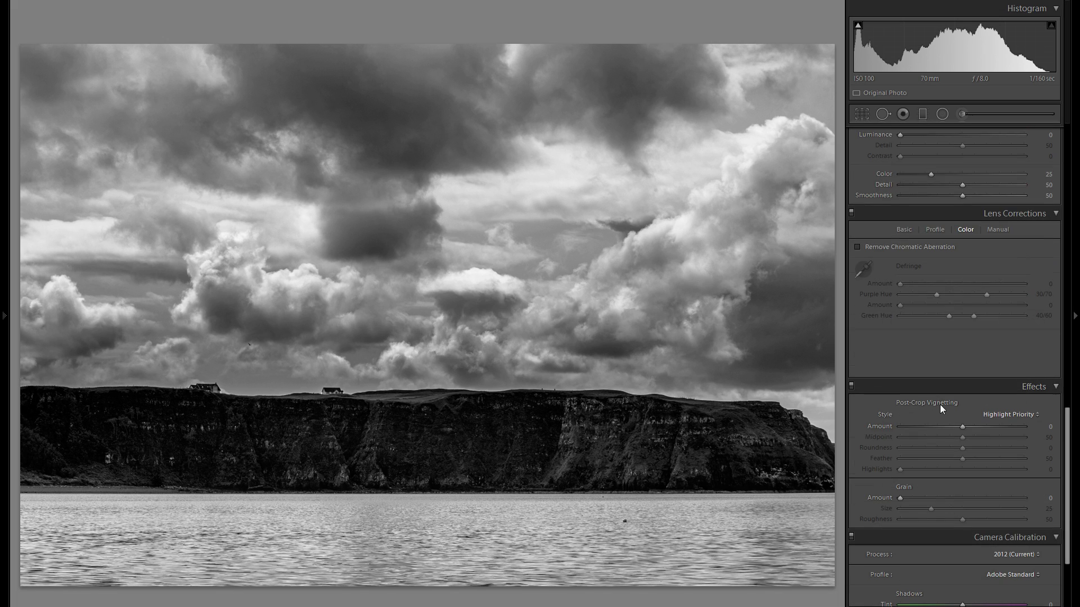
pyautogui.scroll(-2, 940, 405)
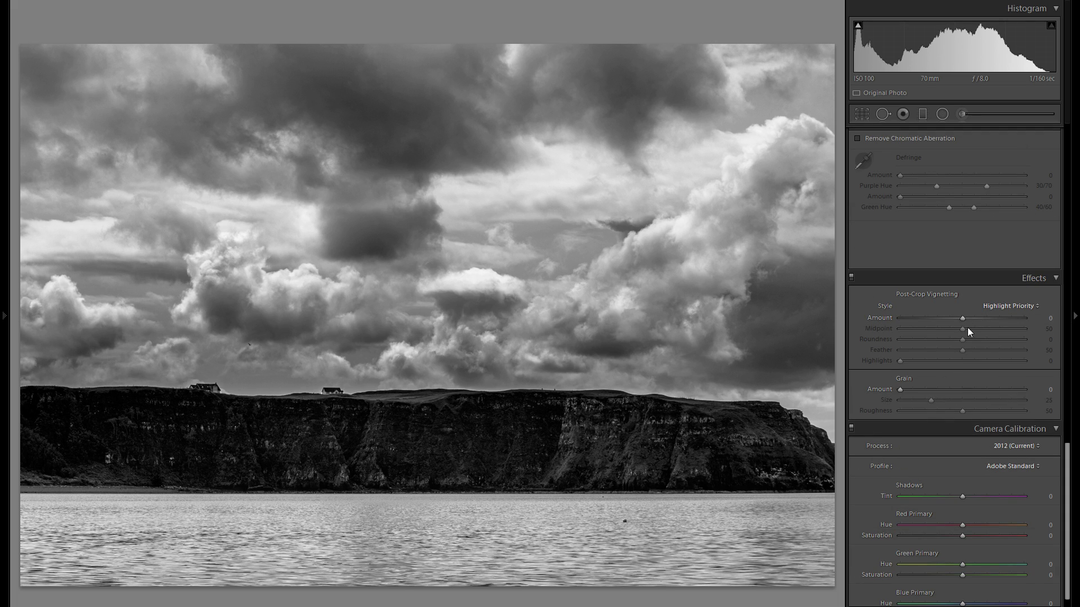
pyautogui.moveTo(963, 317); pyautogui.dragTo(951, 319)
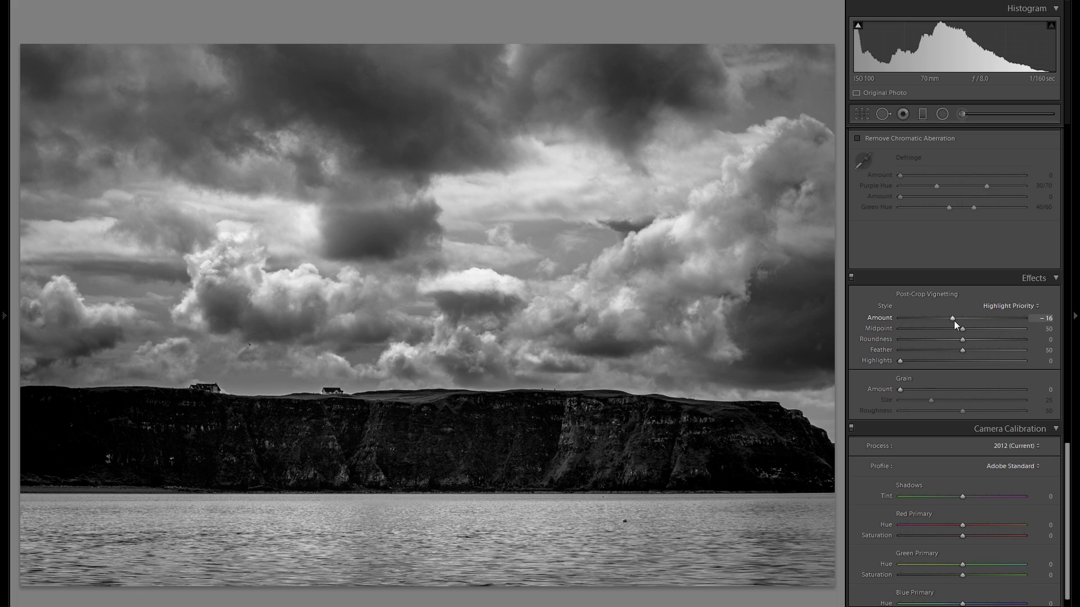
# - Preview the vignette at full strength to set Midpoint 16, then return Amount to −19
pyautogui.moveTo(954, 321)
pyautogui.mouseDown()
pyautogui.moveTo(926, 318)
pyautogui.moveTo(953, 316)
pyautogui.mouseUp()
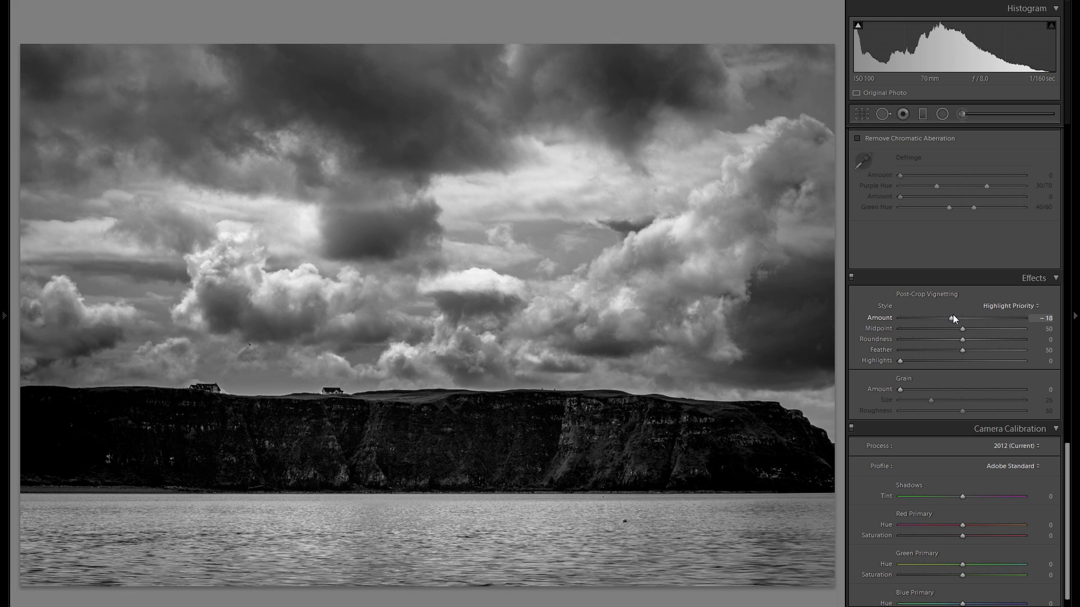
pyautogui.click(919, 330)
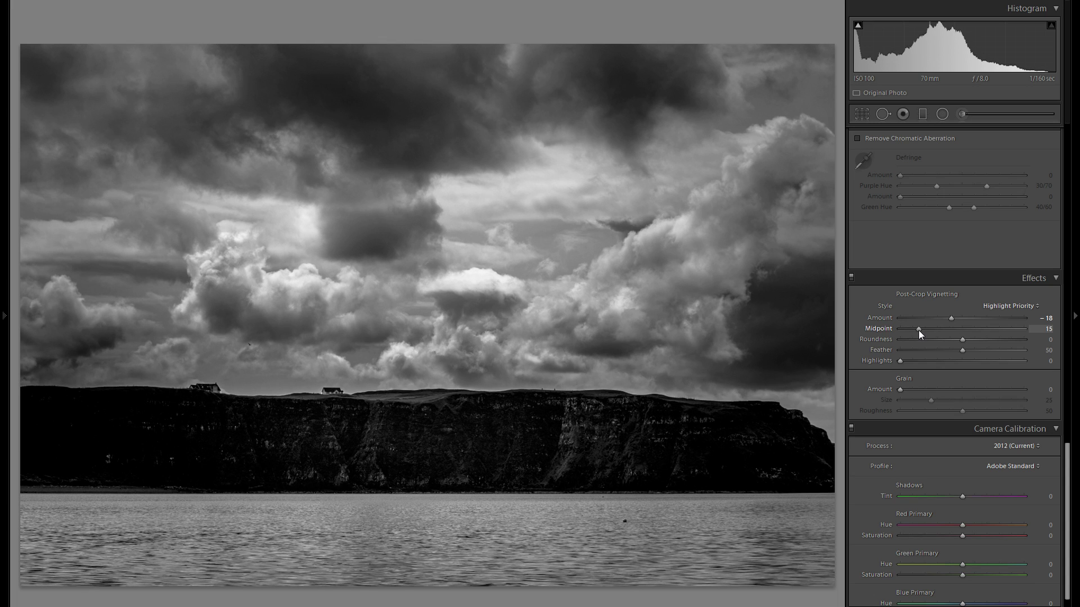
pyautogui.moveTo(923, 331); pyautogui.dragTo(926, 330)
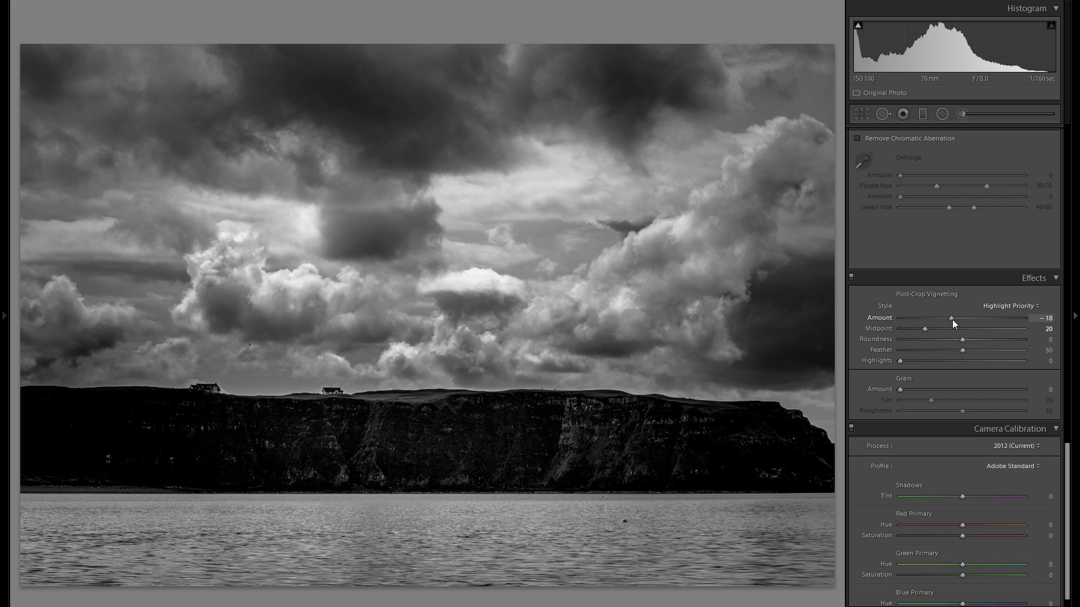
pyautogui.moveTo(952, 318); pyautogui.dragTo(897, 320)
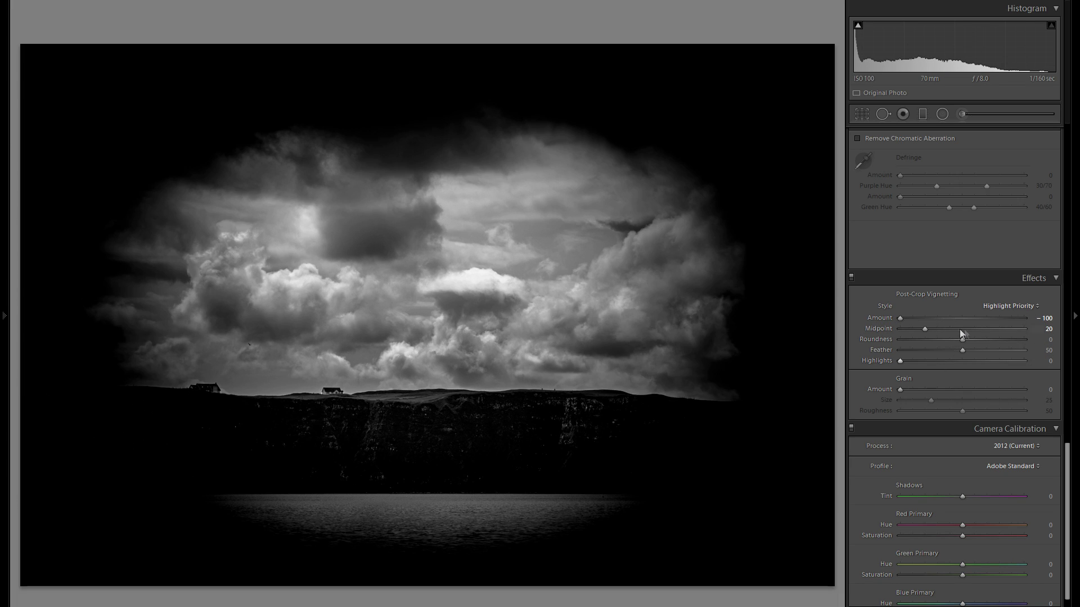
pyautogui.moveTo(925, 329)
pyautogui.mouseDown()
pyautogui.moveTo(963, 329)
pyautogui.moveTo(920, 329)
pyautogui.mouseUp()
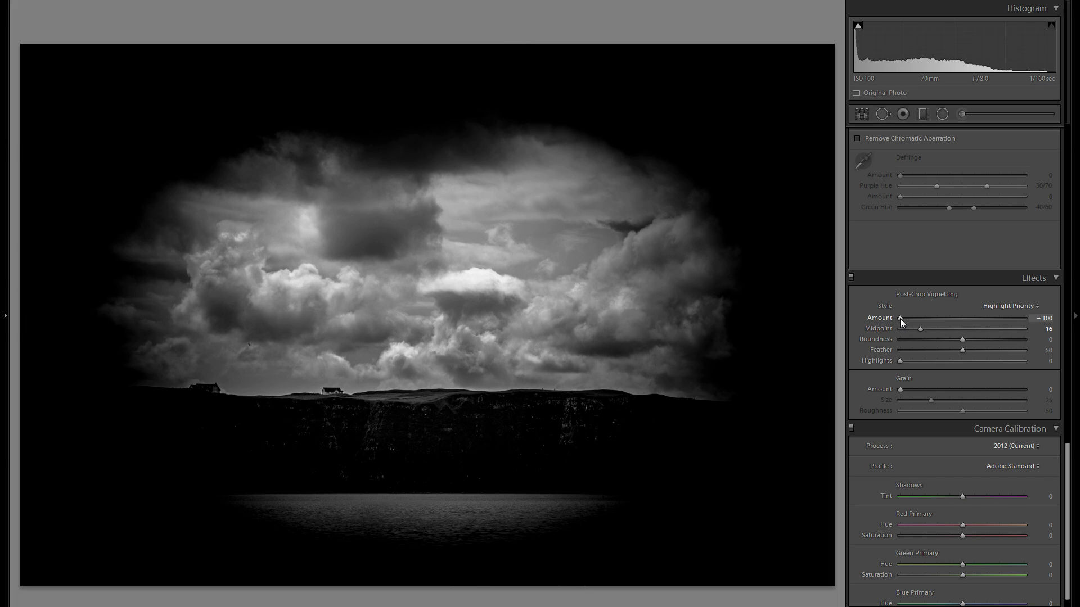
pyautogui.moveTo(901, 318); pyautogui.dragTo(948, 323)
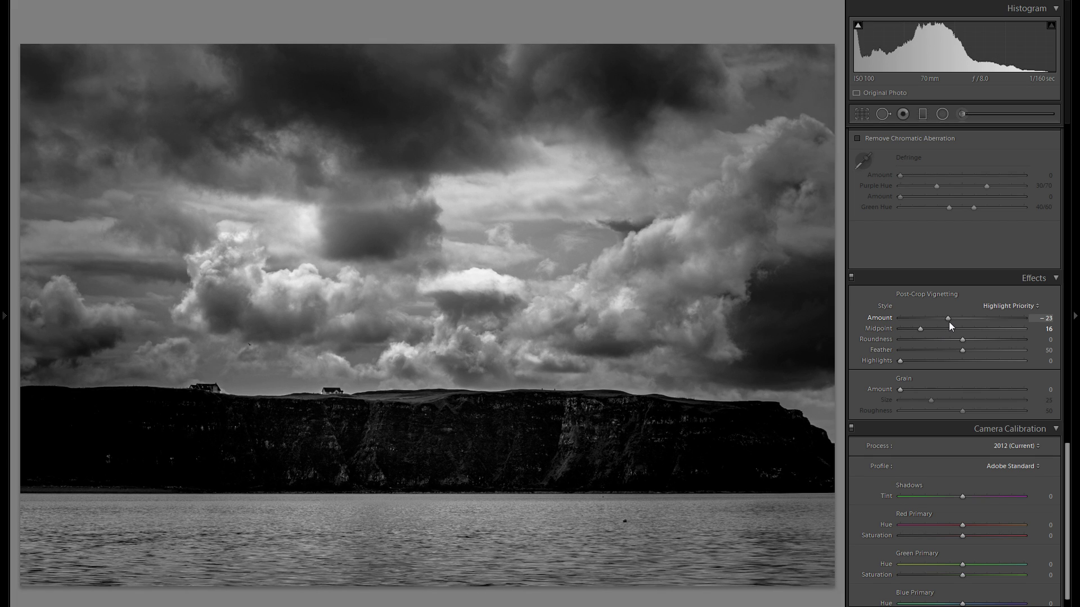
pyautogui.moveTo(949, 322); pyautogui.dragTo(951, 322)
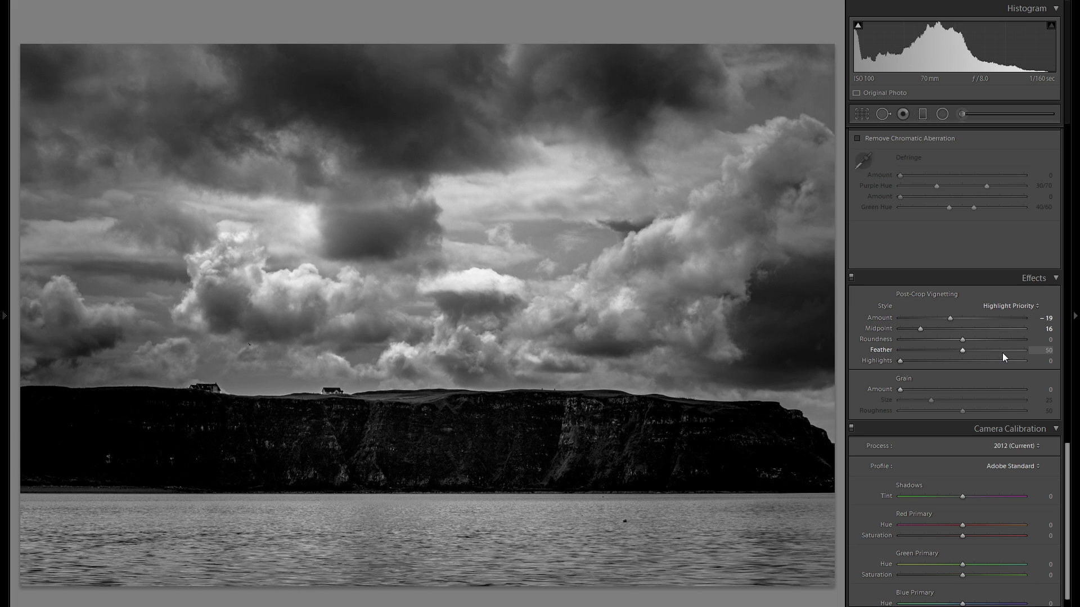
# - Soften the vignette Feather to 87, keep Amount at −19, and toggle it off and on to compare
pyautogui.moveTo(1002, 353); pyautogui.dragTo(1007, 353)
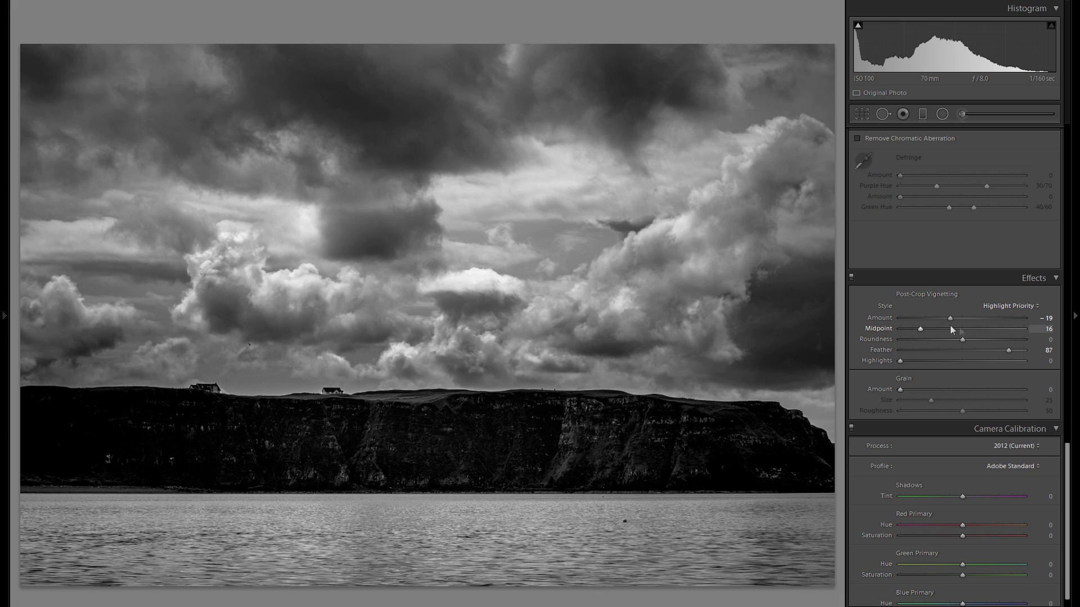
pyautogui.moveTo(916, 319); pyautogui.dragTo(892, 322)
pyautogui.click(963, 349)
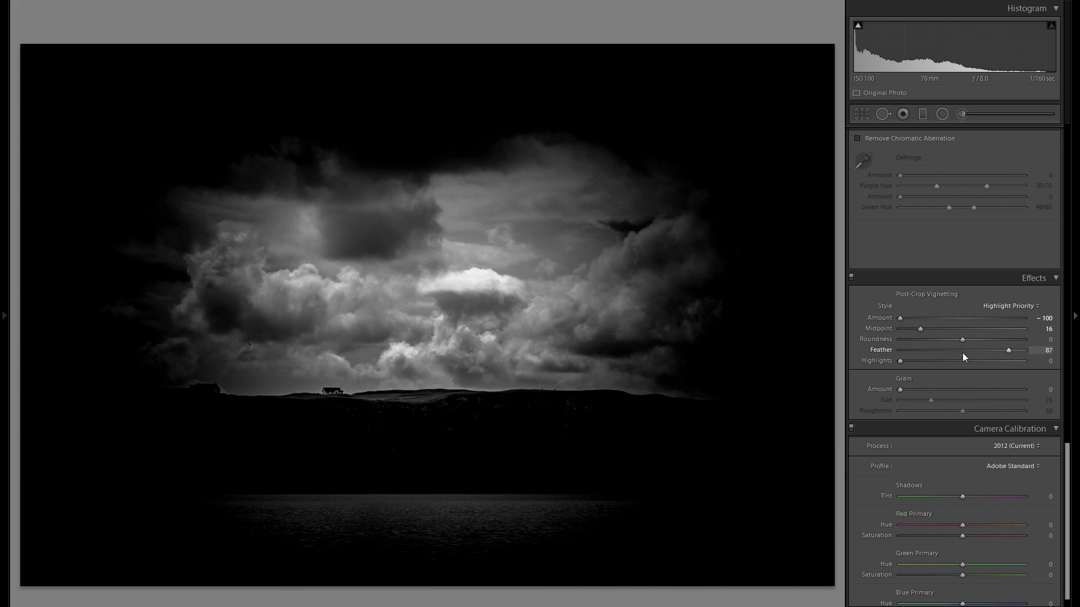
pyautogui.moveTo(964, 353); pyautogui.dragTo(1000, 352)
pyautogui.click(955, 318)
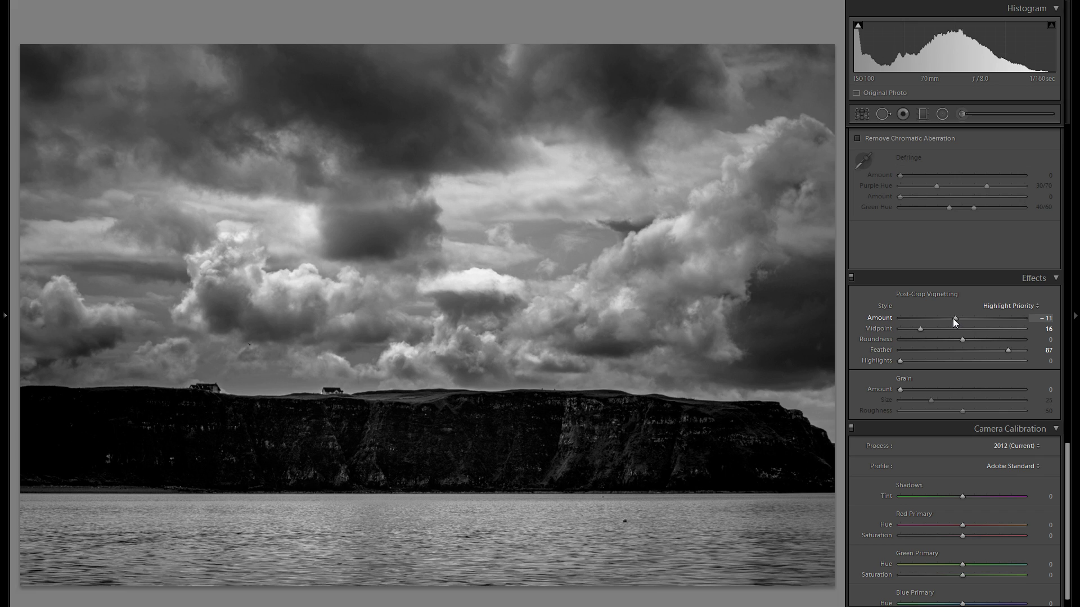
pyautogui.moveTo(953, 318); pyautogui.dragTo(951, 318)
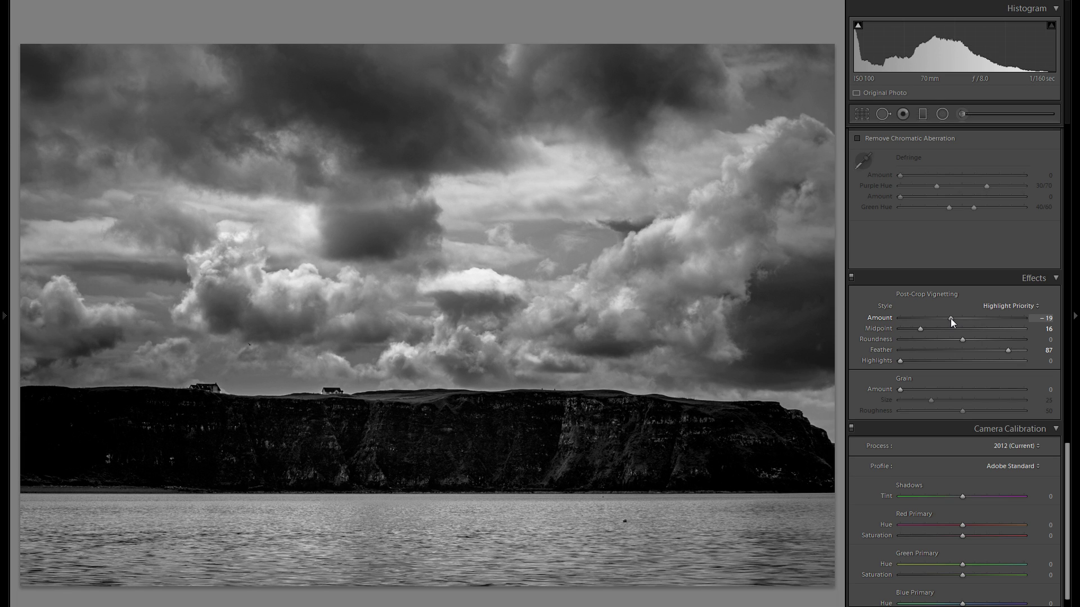
pyautogui.click(851, 277)
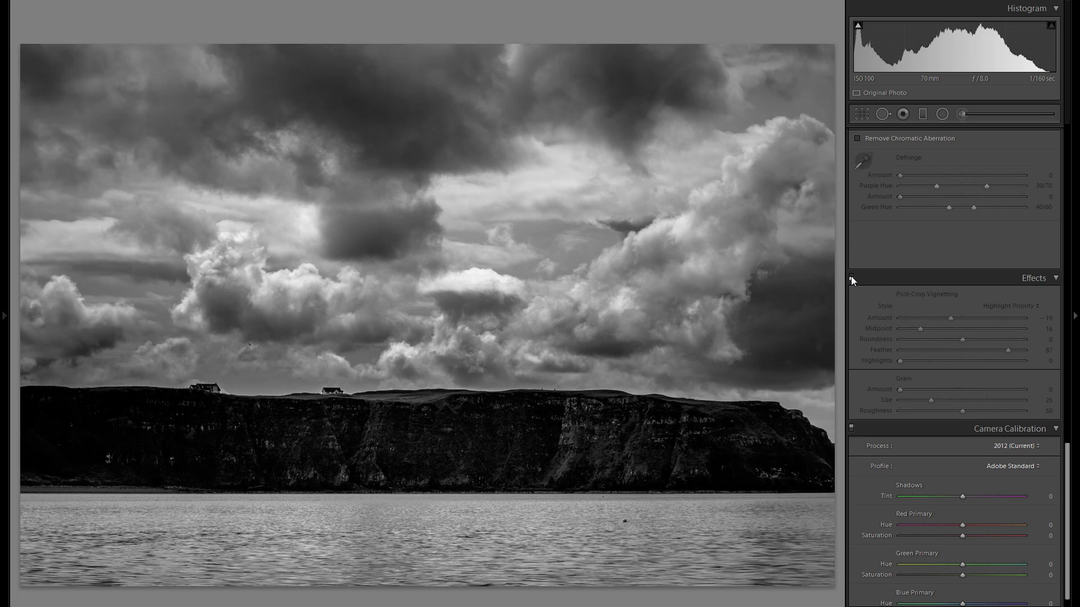
pyautogui.click(852, 277)
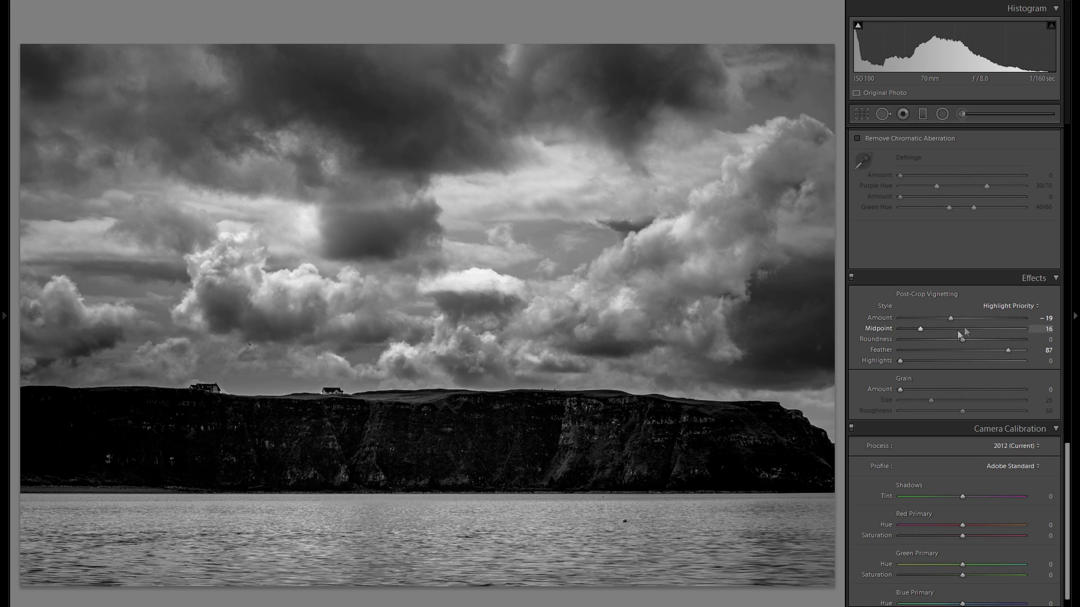
# - Add a graduated filter from the top of the sky with Exposure −0.56
pyautogui.scroll(15, 959, 315)
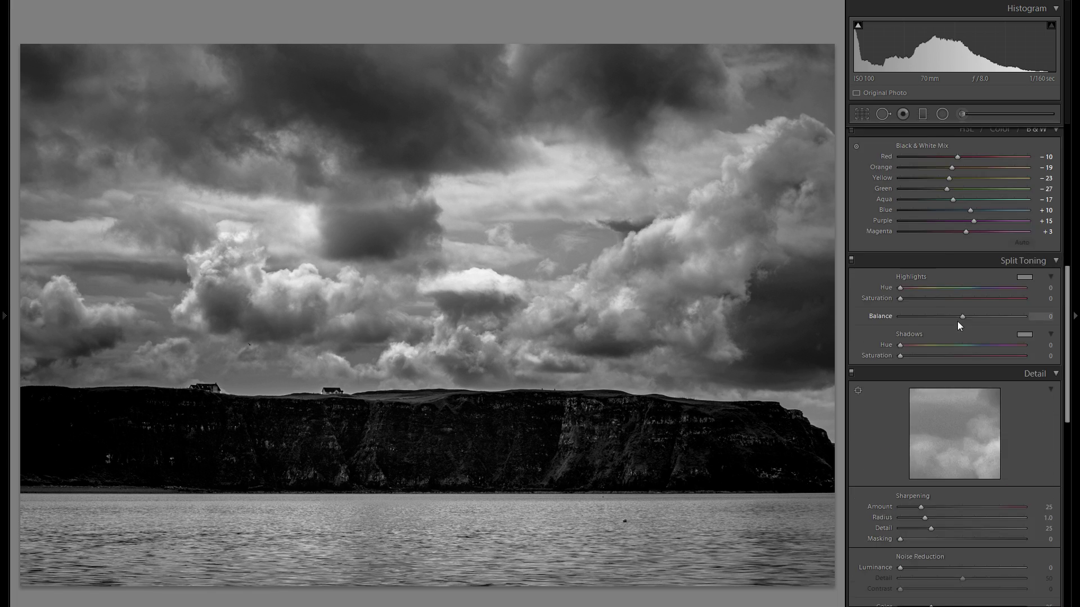
pyautogui.click(924, 116)
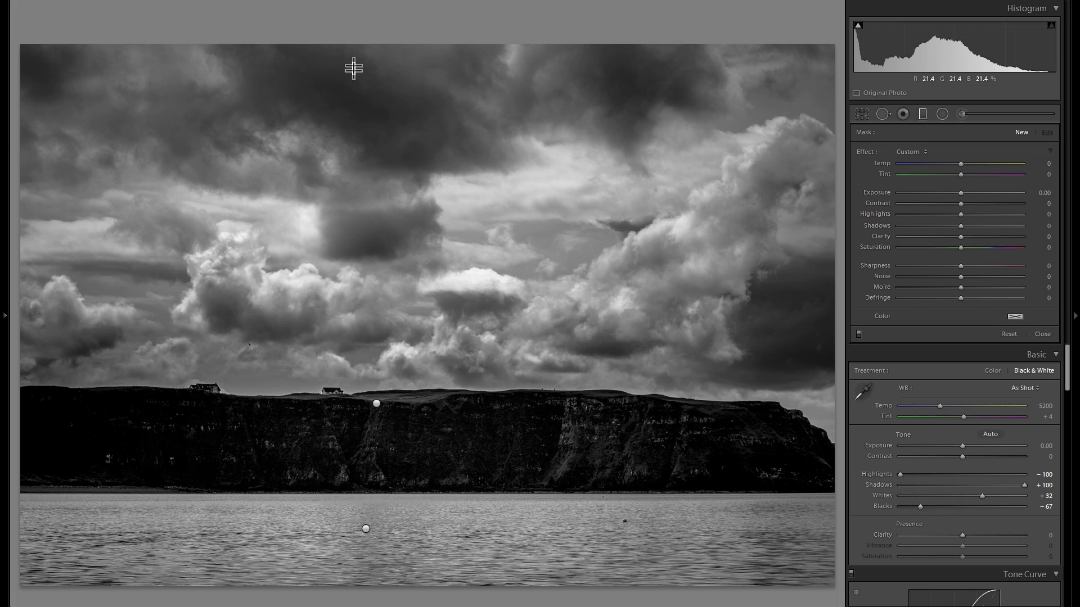
pyautogui.moveTo(354, 65); pyautogui.dragTo(351, 58)
pyautogui.moveTo(355, 97); pyautogui.dragTo(354, 142)
pyautogui.moveTo(960, 192); pyautogui.dragTo(952, 193)
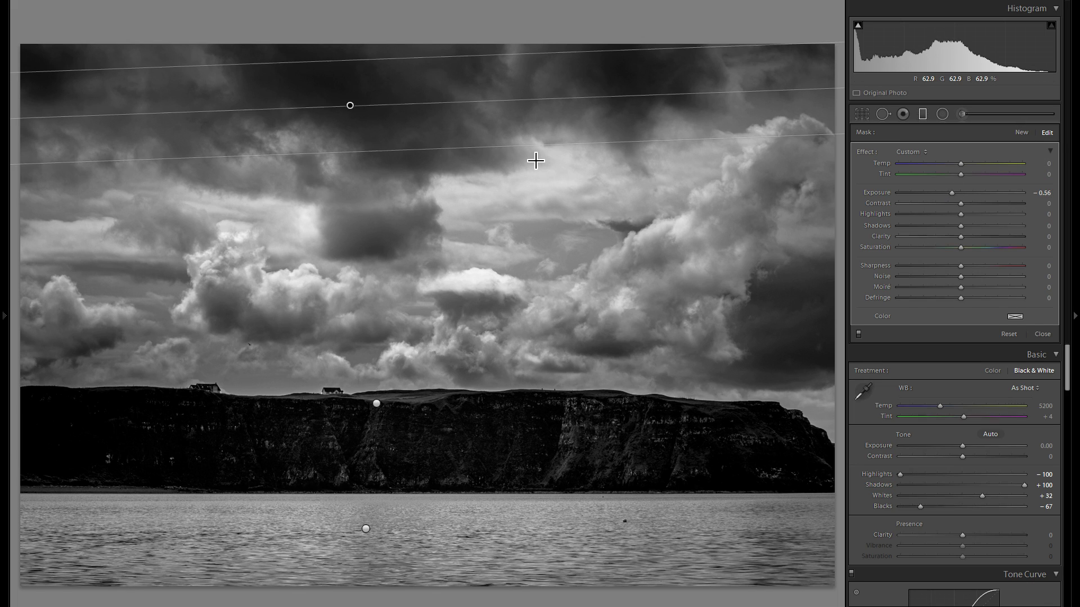
# - Add a second graduated filter across the water with Exposure −0.27
pyautogui.click(1021, 133)
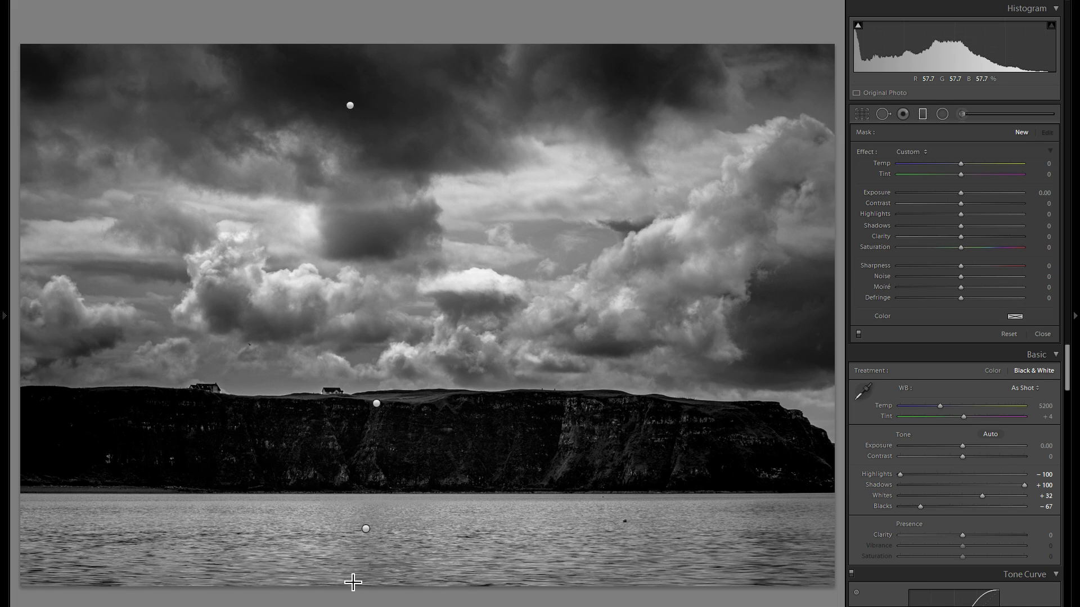
pyautogui.moveTo(352, 577); pyautogui.dragTo(351, 523)
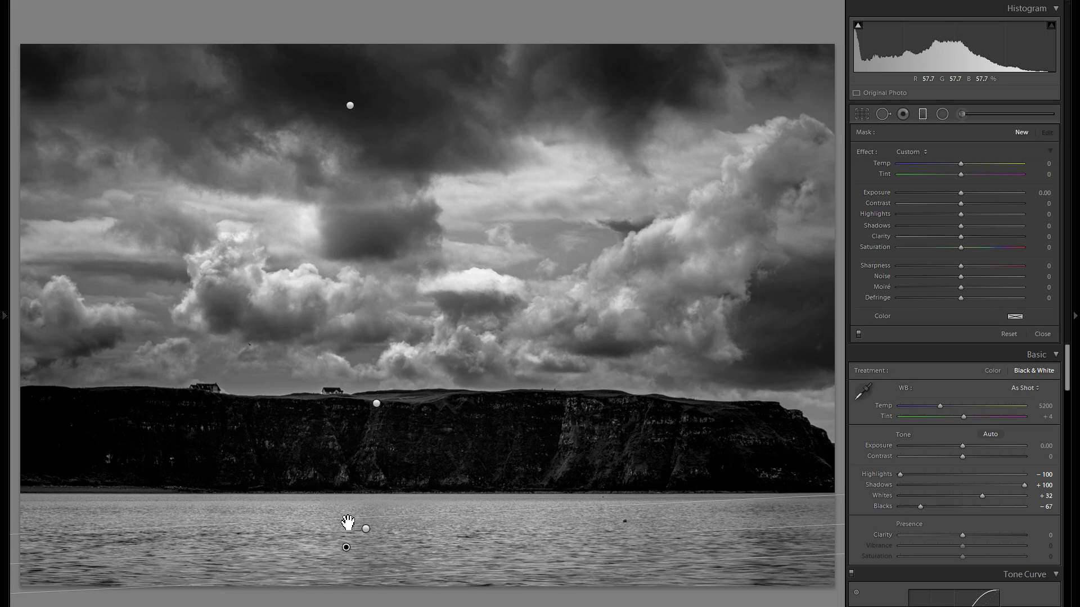
pyautogui.moveTo(957, 194); pyautogui.dragTo(954, 195)
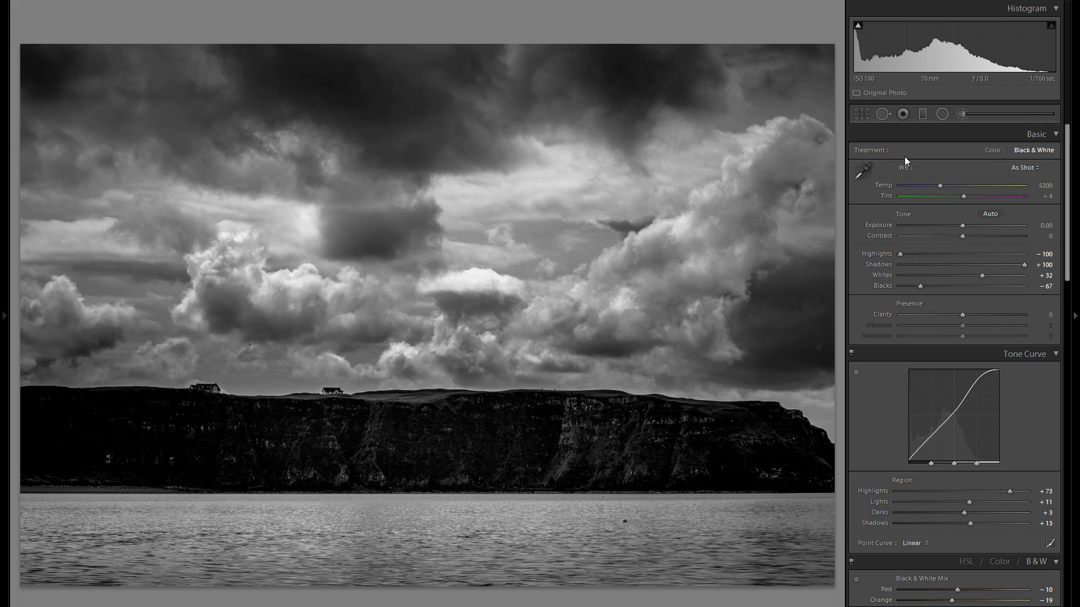
# - Draw a radial filter ellipse over the water with Exposure +0.23
pyautogui.click(942, 115)
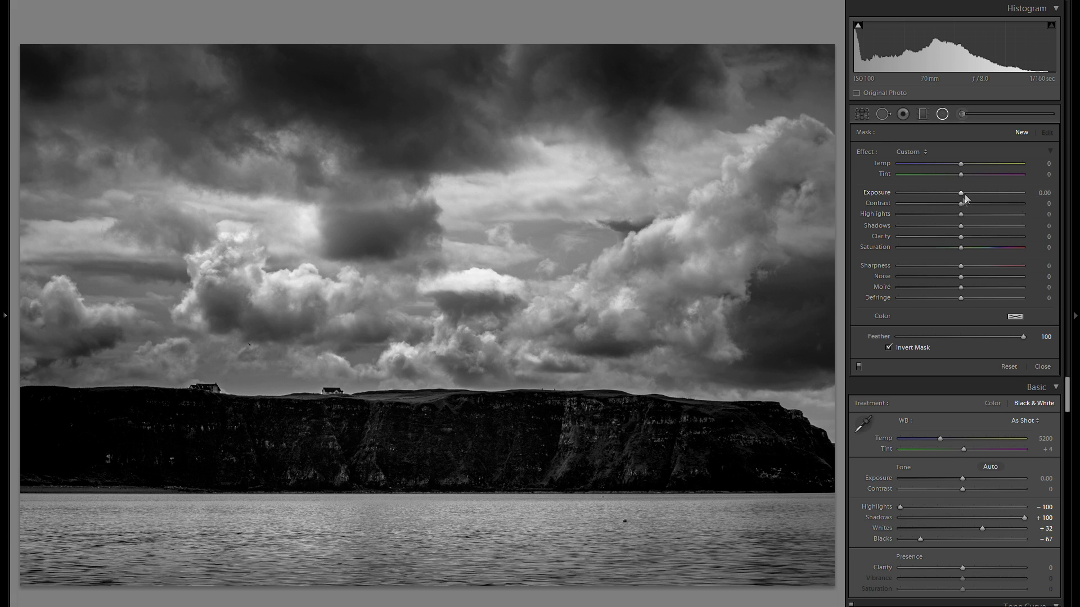
pyautogui.moveTo(963, 194); pyautogui.dragTo(971, 191)
pyautogui.moveTo(321, 439); pyautogui.dragTo(533, 483)
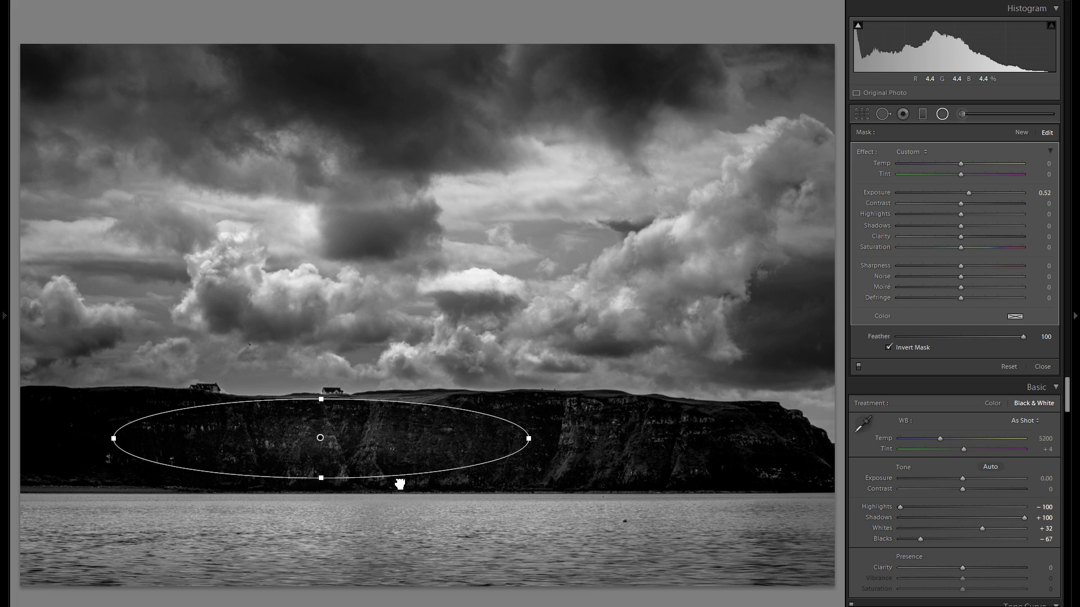
pyautogui.moveTo(397, 482); pyautogui.dragTo(320, 518)
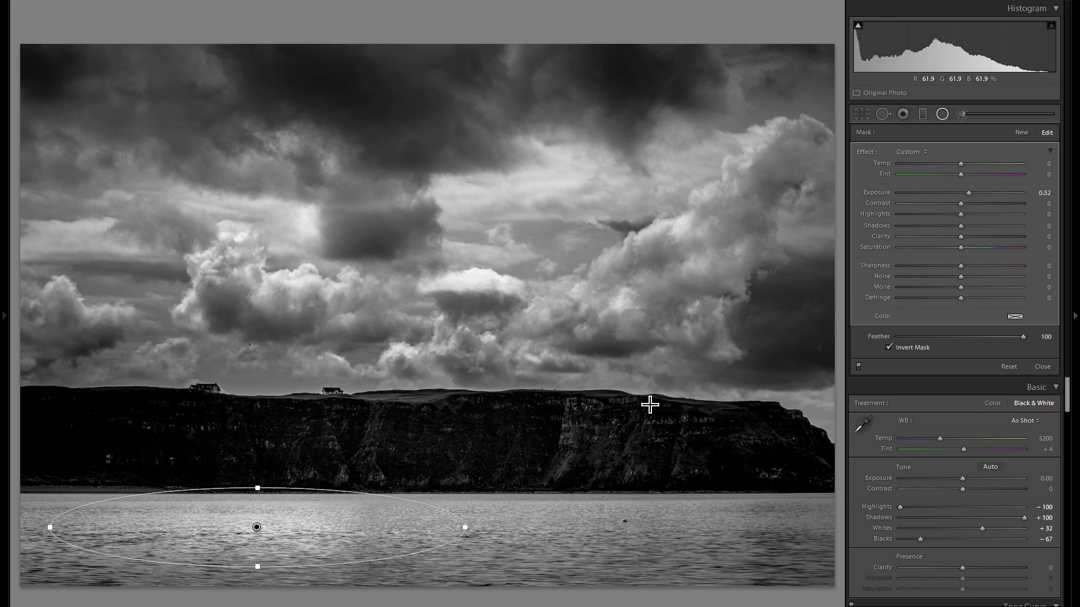
pyautogui.moveTo(971, 194); pyautogui.dragTo(969, 193)
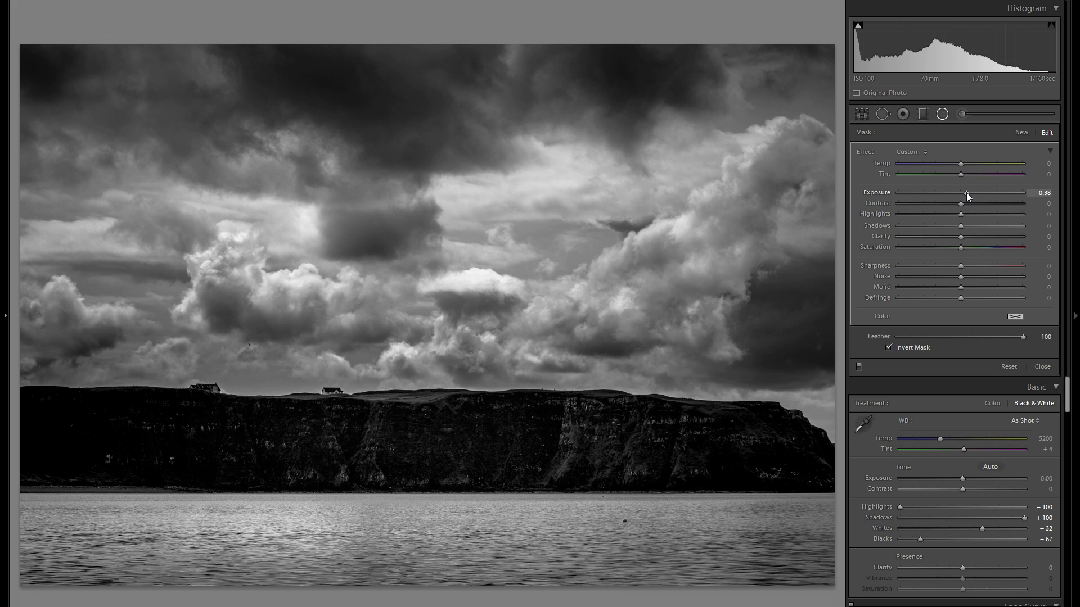
pyautogui.moveTo(965, 193); pyautogui.dragTo(964, 193)
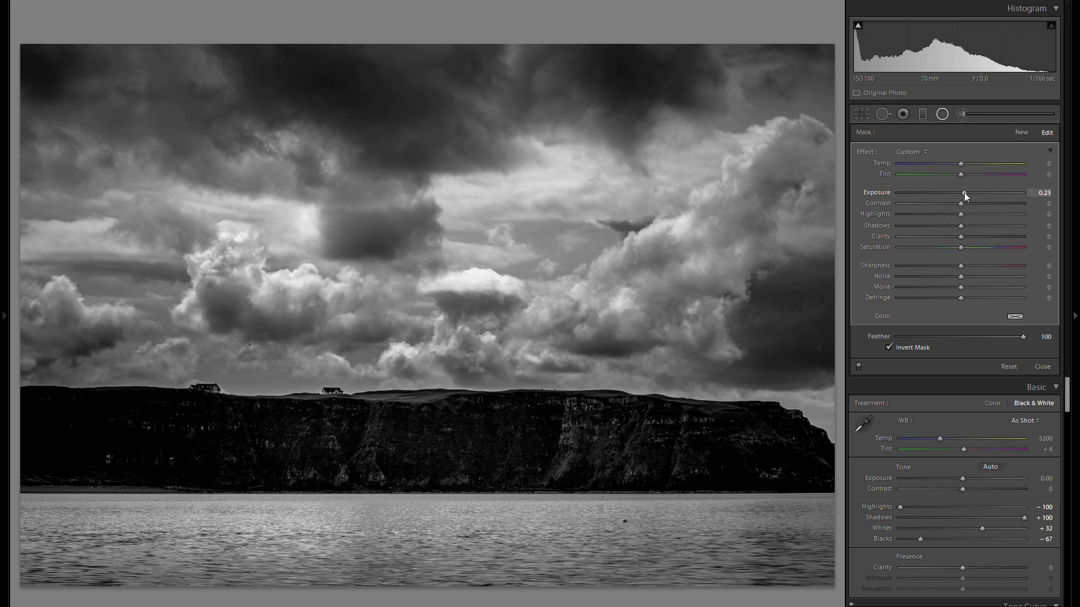
# - Duplicate the water ellipse, moving copies further right across the water and up onto the cliff top
pyautogui.rightClick(273, 519)
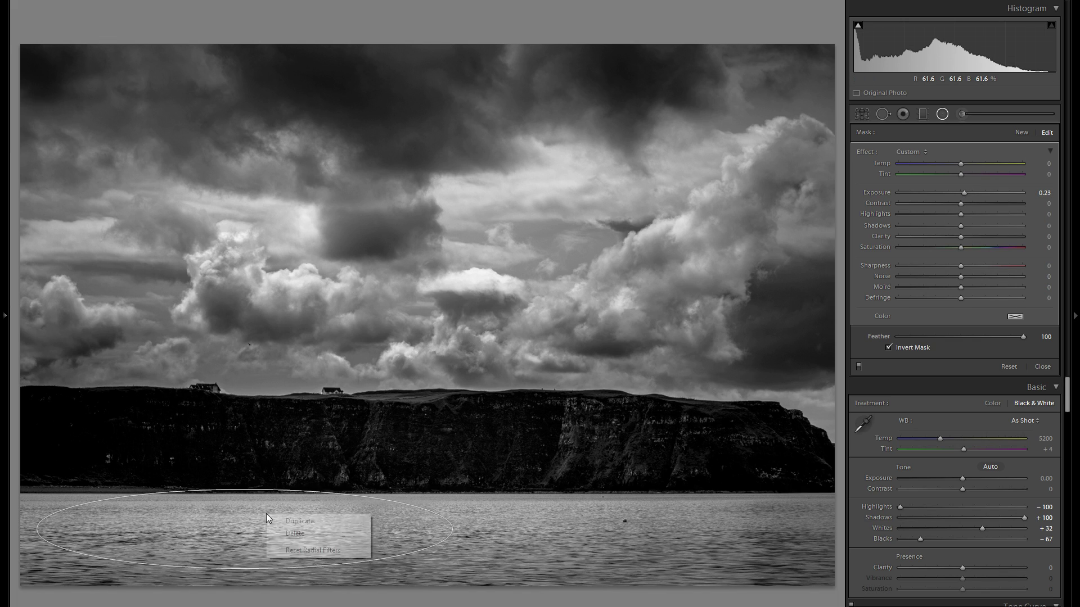
pyautogui.click(295, 515)
pyautogui.moveTo(295, 516); pyautogui.dragTo(647, 512)
pyautogui.rightClick(646, 512)
pyautogui.click(674, 520)
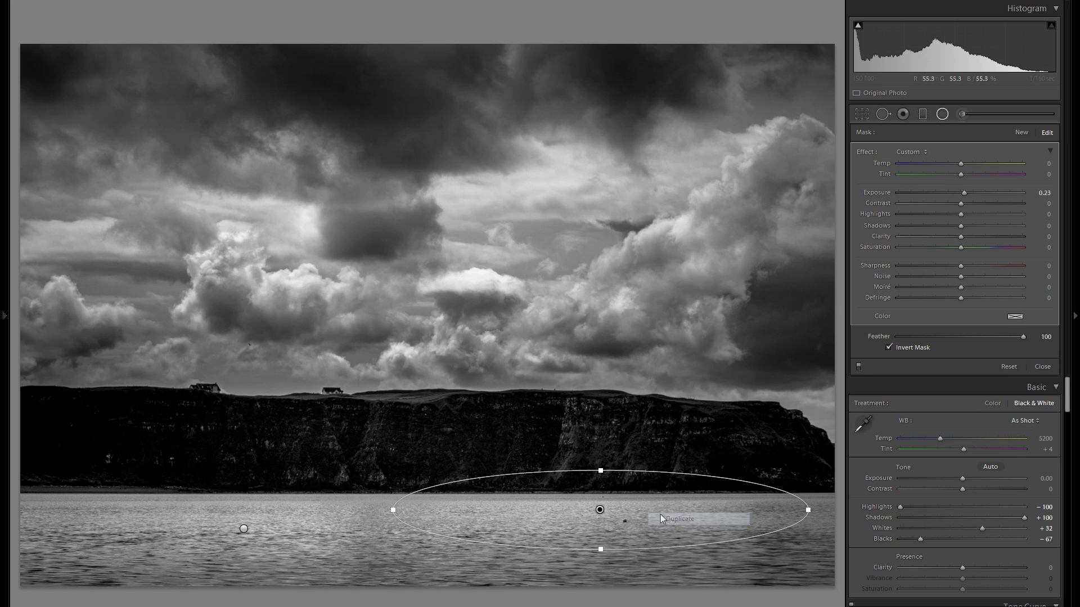
pyautogui.moveTo(622, 474); pyautogui.dragTo(728, 233)
pyautogui.rightClick(545, 394)
pyautogui.click(571, 401)
# - Duplicate more ellipses into the clouds, including the upper-left dark cloud, and onto the mid-cliff
pyautogui.rightClick(297, 381)
pyautogui.press('Escape')
pyautogui.rightClick(368, 275)
pyautogui.click(402, 283)
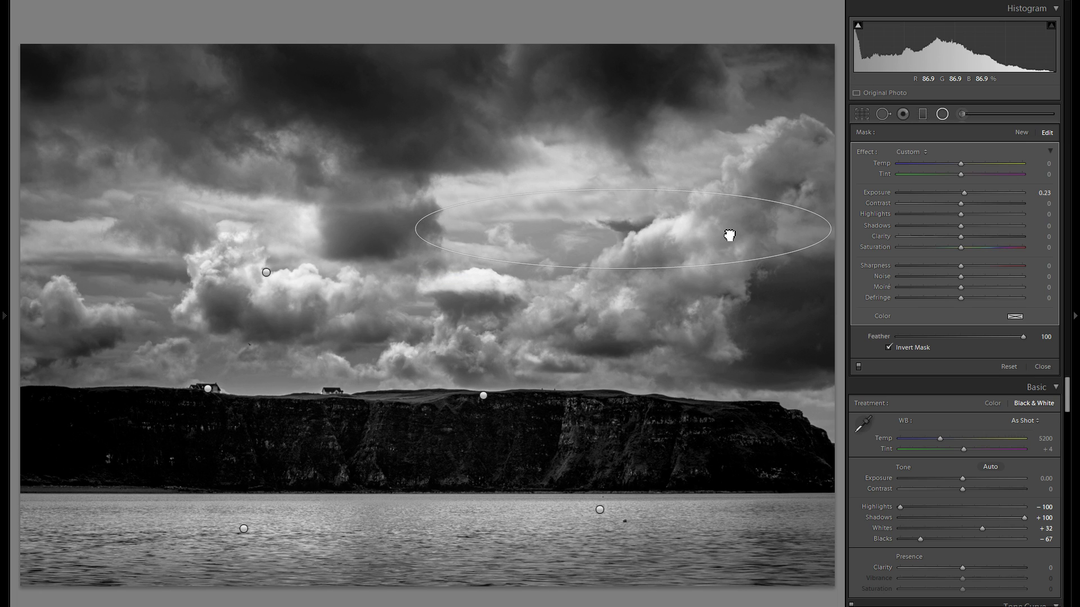
pyautogui.rightClick(728, 233)
pyautogui.click(759, 236)
pyautogui.moveTo(395, 150)
pyautogui.mouseDown()
pyautogui.moveTo(355, 149)
pyautogui.moveTo(383, 152)
pyautogui.mouseUp()
pyautogui.rightClick(383, 151)
pyautogui.click(399, 155)
pyautogui.moveTo(404, 159); pyautogui.dragTo(634, 454)
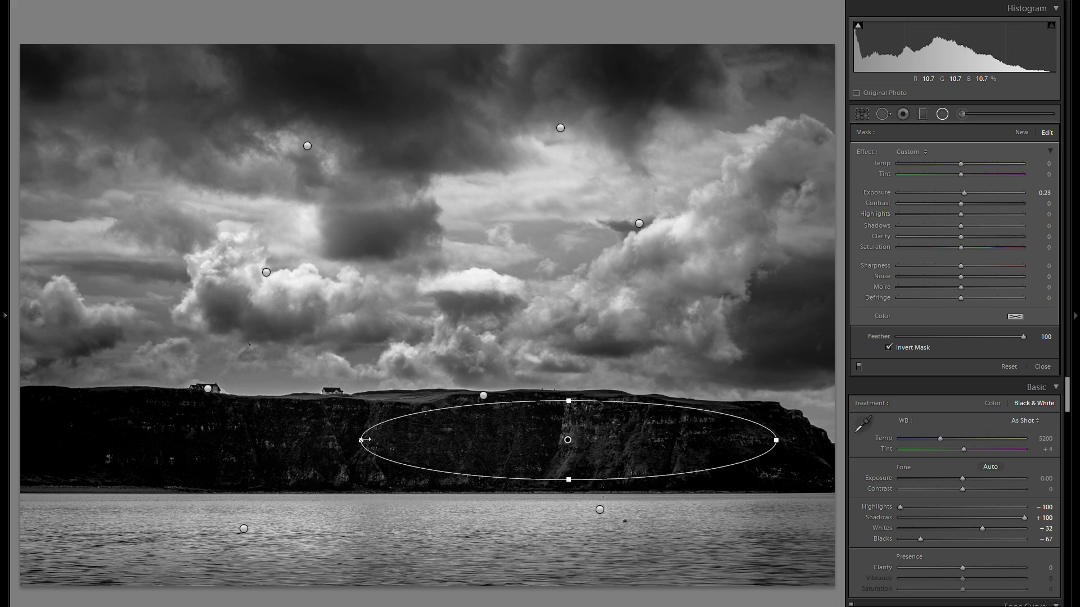
# - Narrow and shorten the cliff ellipse, then duplicate copies along the left cliff face
pyautogui.moveTo(508, 443); pyautogui.dragTo(504, 442)
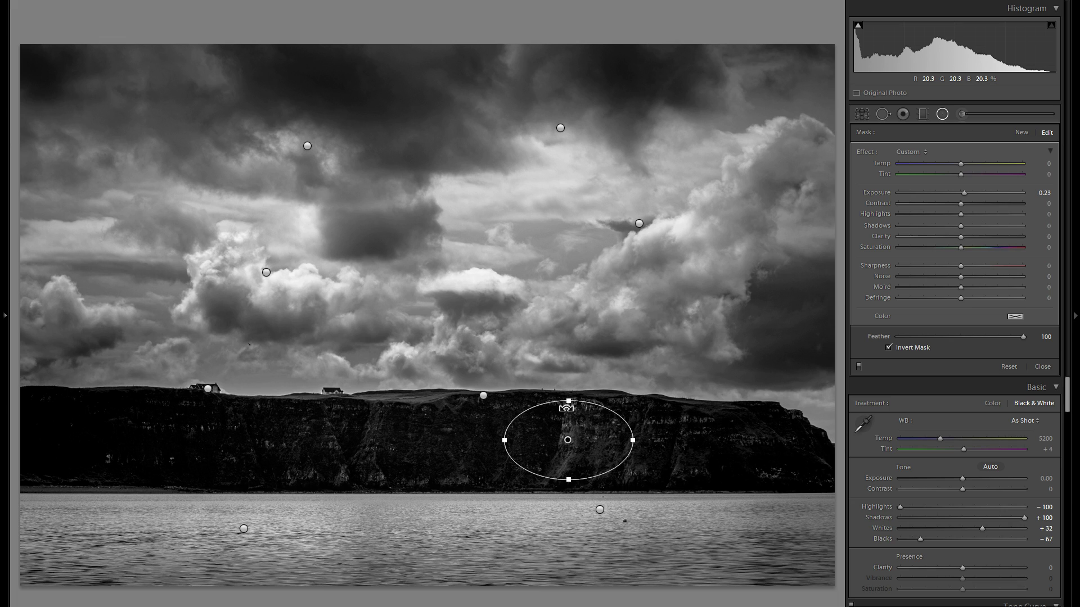
pyautogui.moveTo(568, 401); pyautogui.dragTo(194, 439)
pyautogui.rightClick(386, 446)
pyautogui.click(391, 448)
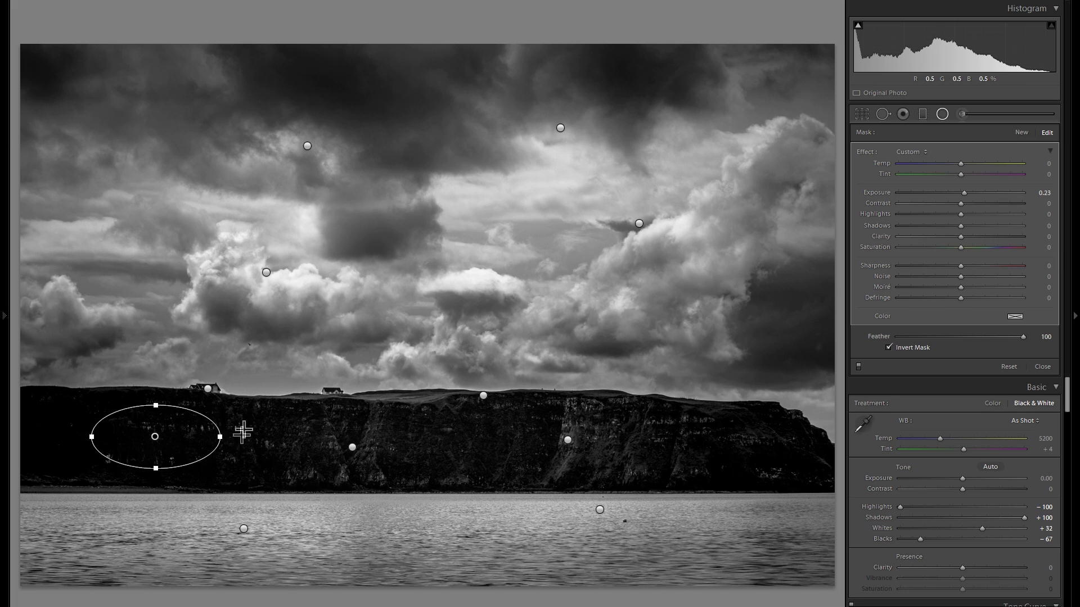
pyautogui.rightClick(186, 442)
pyautogui.click(211, 448)
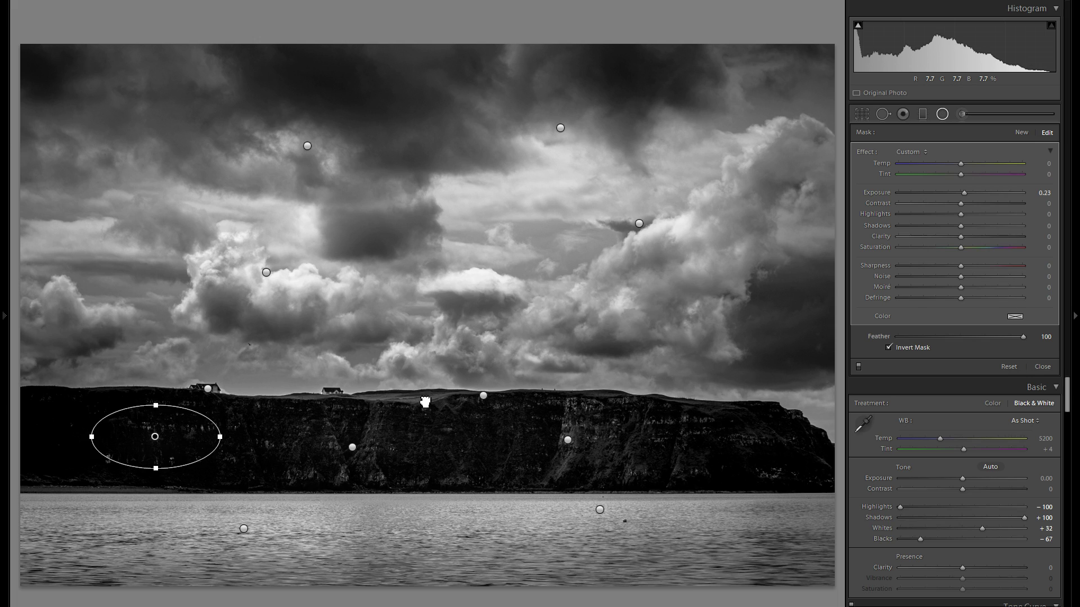
pyautogui.moveTo(155, 437); pyautogui.dragTo(403, 400)
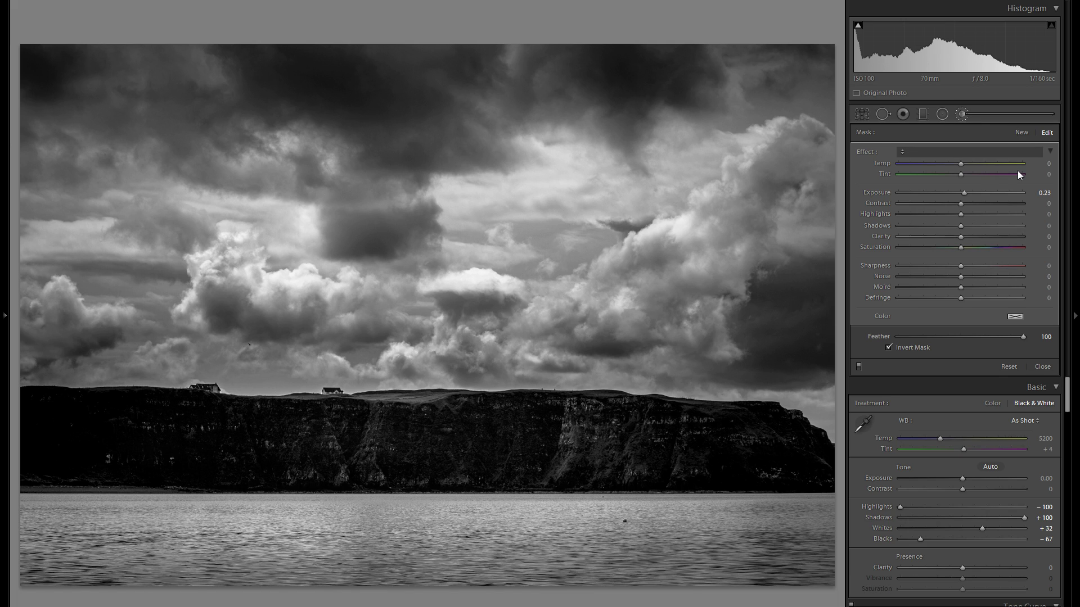
# - Paint an adjustment brush stroke on the cliff with Size 14, Contrast −36 and Shadows +49
pyautogui.press('k')
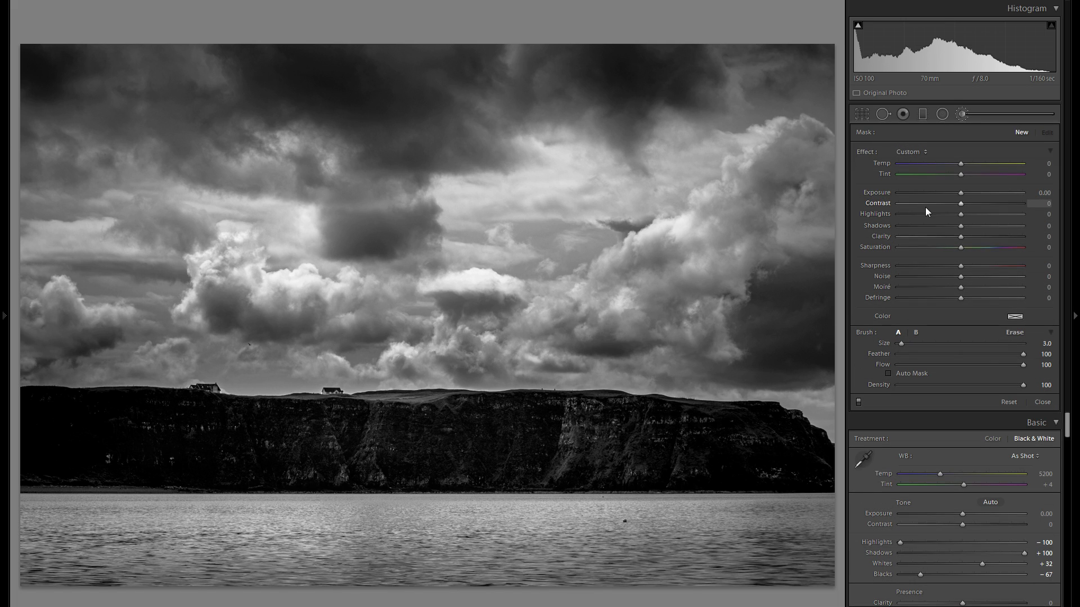
pyautogui.scroll(5, 756, 438)
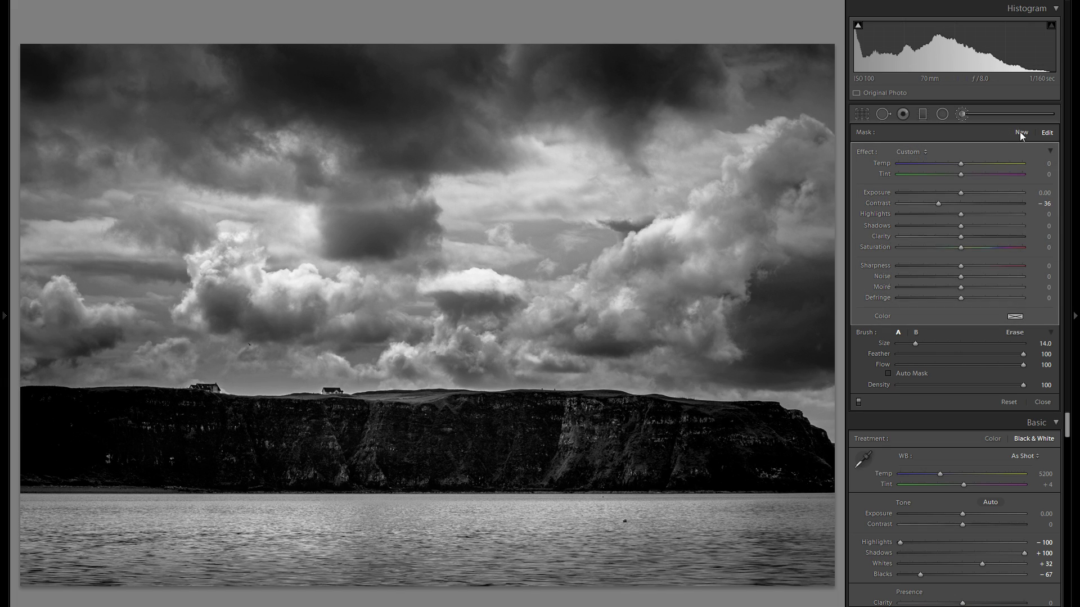
pyautogui.click(993, 228)
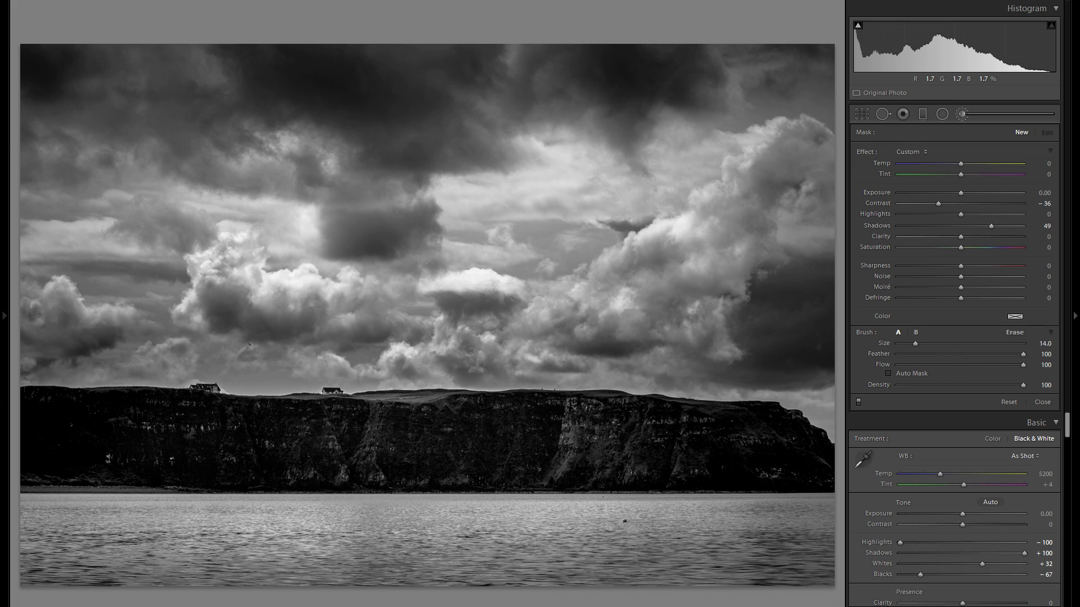
pyautogui.click(804, 449)
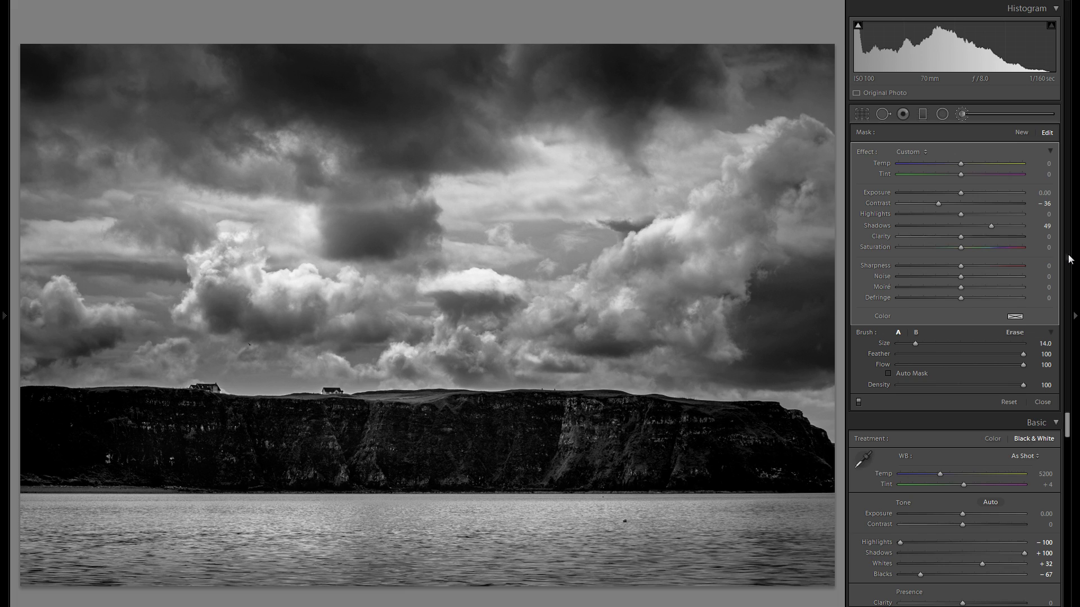
pyautogui.click(960, 114)
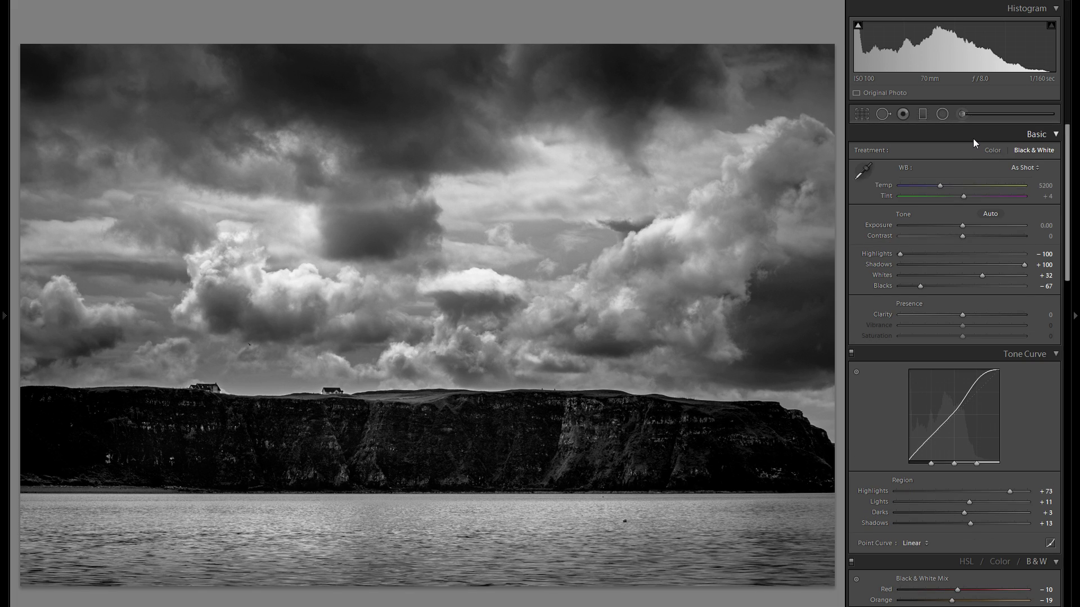
# - Keep the History panel open beside the photo
pyautogui.scroll(-6, 960, 145)
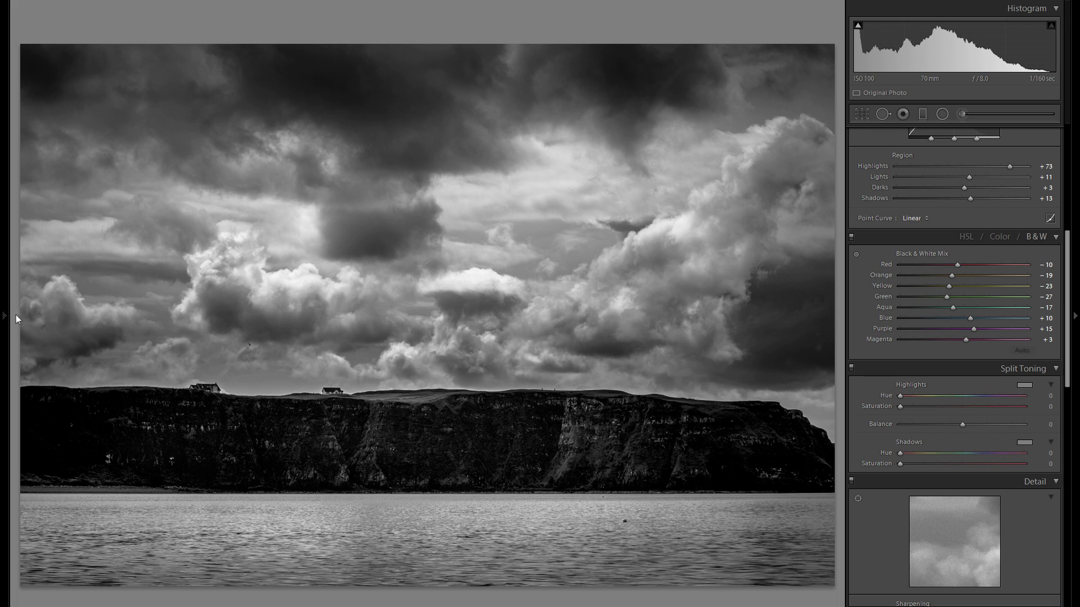
pyautogui.moveTo(7, 322)
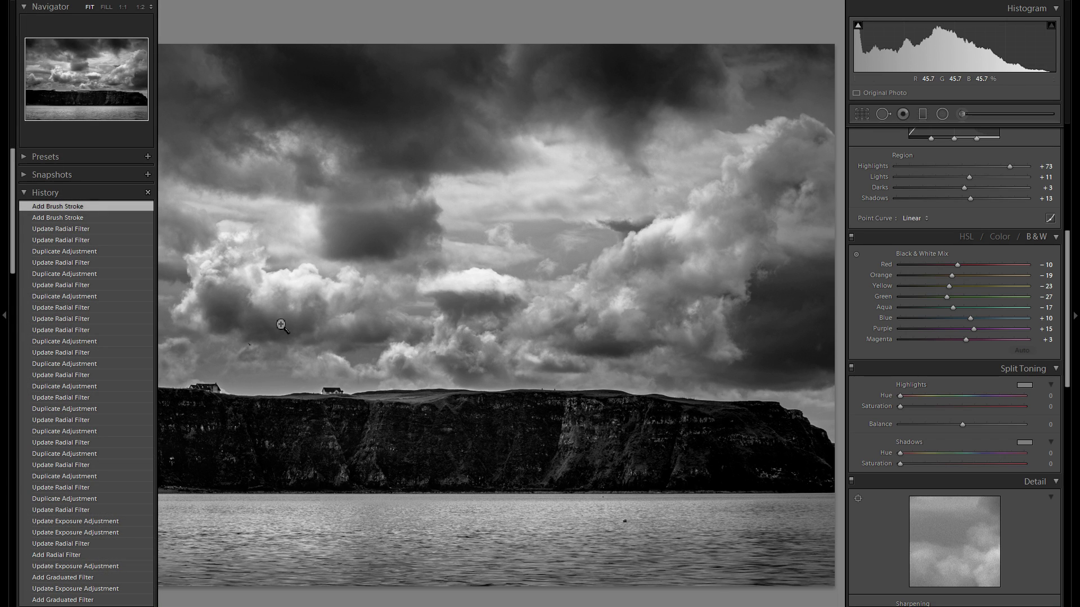
pyautogui.press('F7')
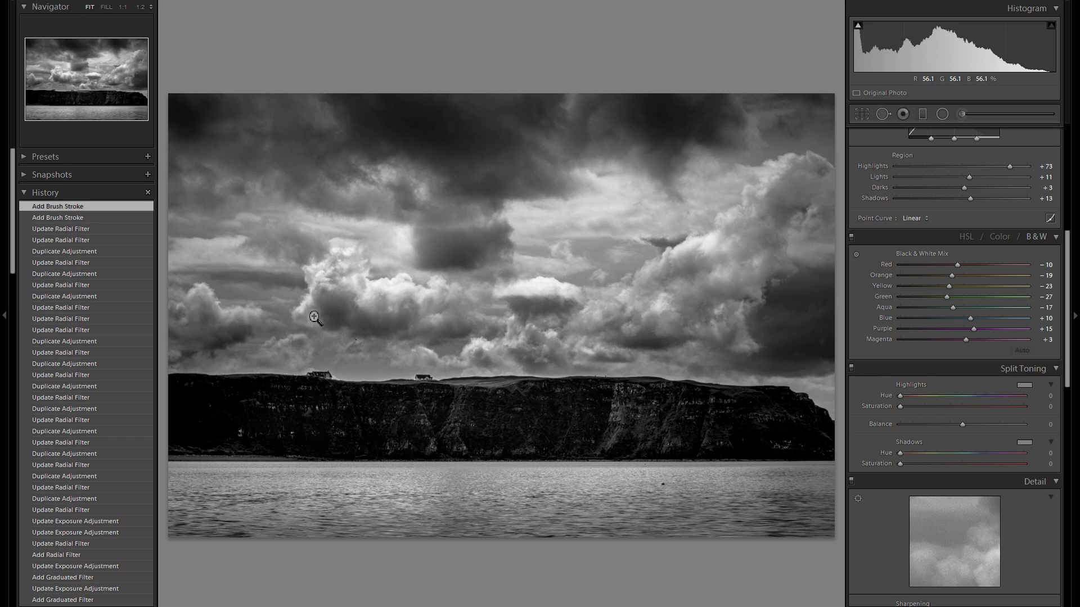
pyautogui.scroll(-10, 117, 400)
pyautogui.scroll(-10, 117, 400)
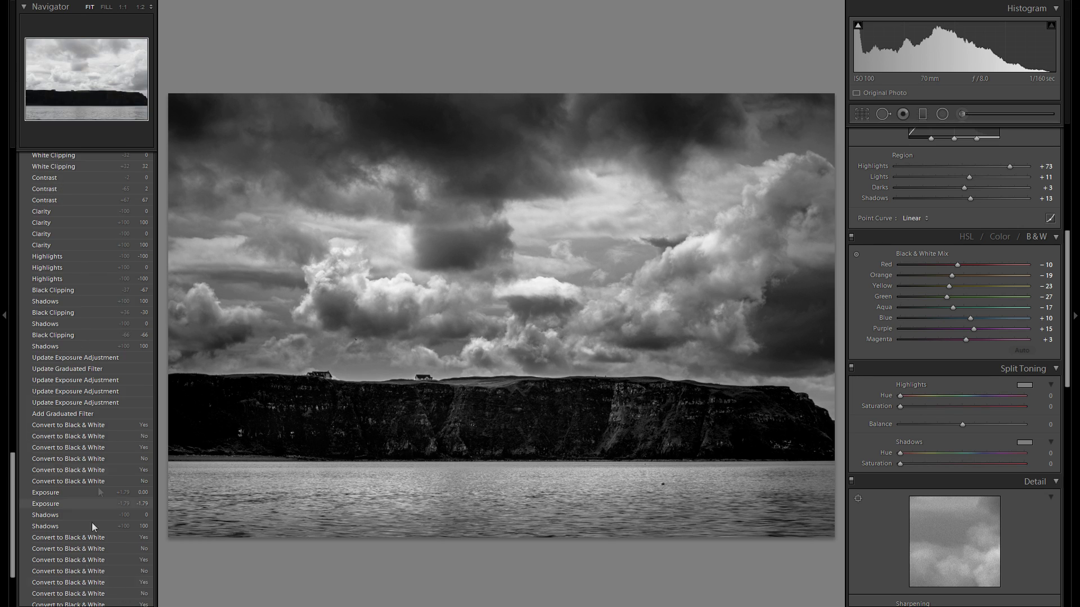
# - Step from the colour original to the black-and-white conversion and latest brush stroke, then reopen the sky gradient
pyautogui.click(83, 580)
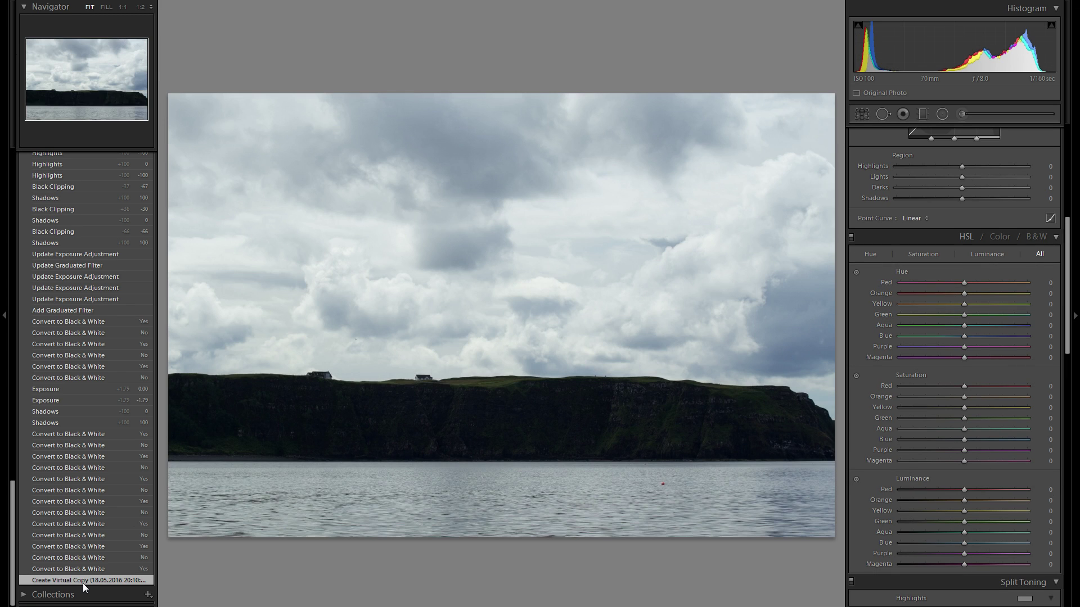
pyautogui.click(83, 572)
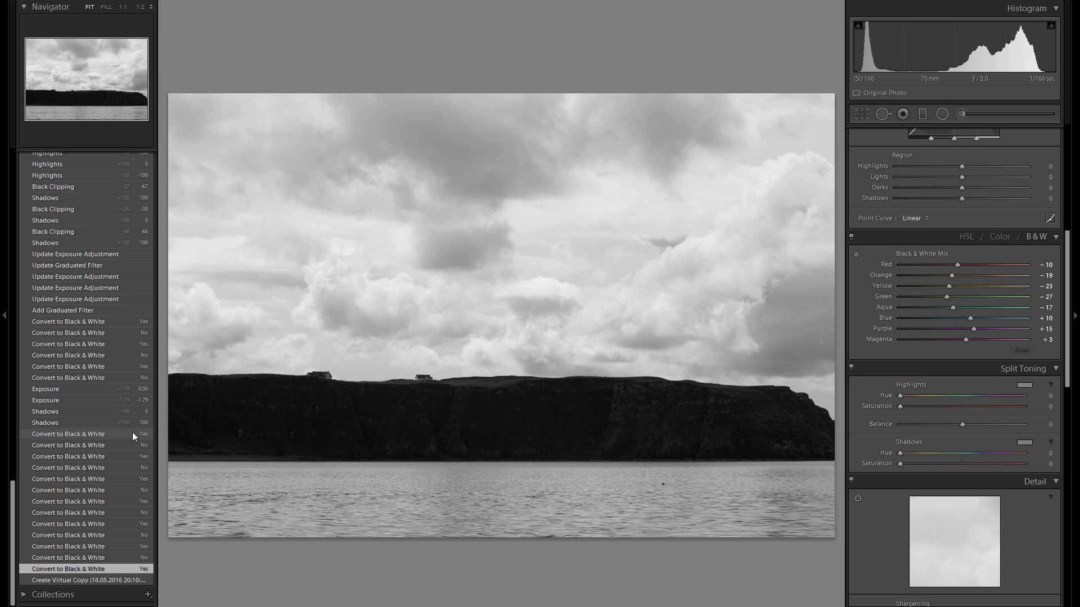
pyautogui.scroll(10, 118, 349)
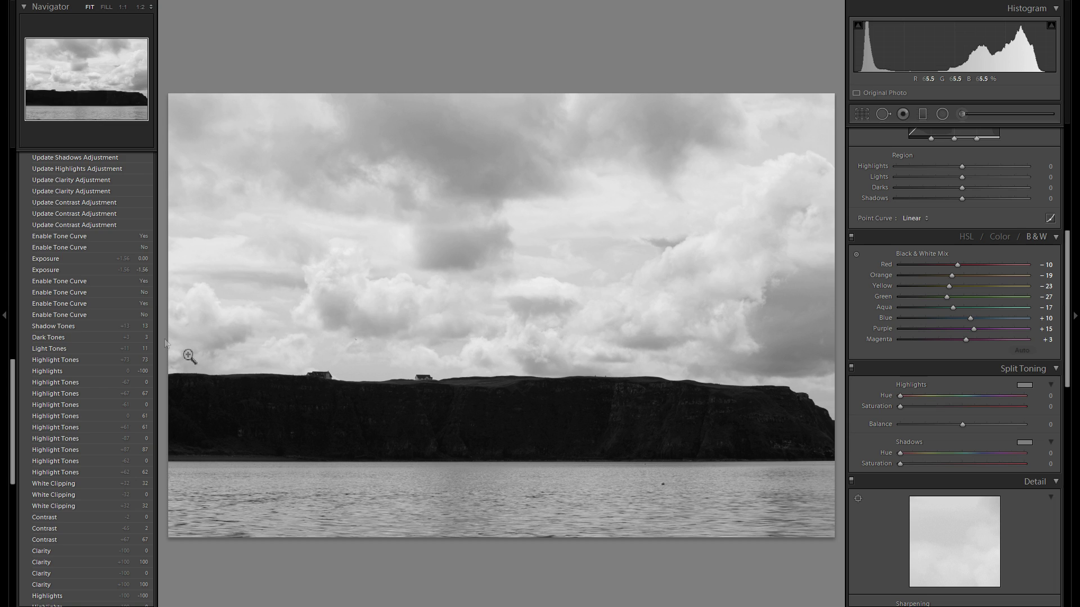
pyautogui.scroll(10, 106, 313)
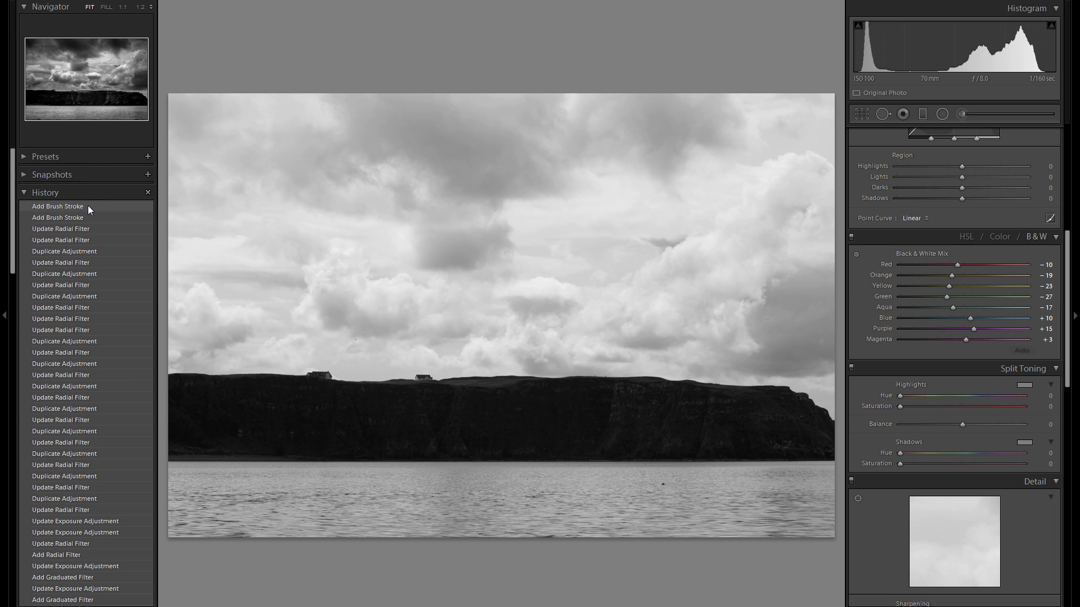
pyautogui.click(88, 205)
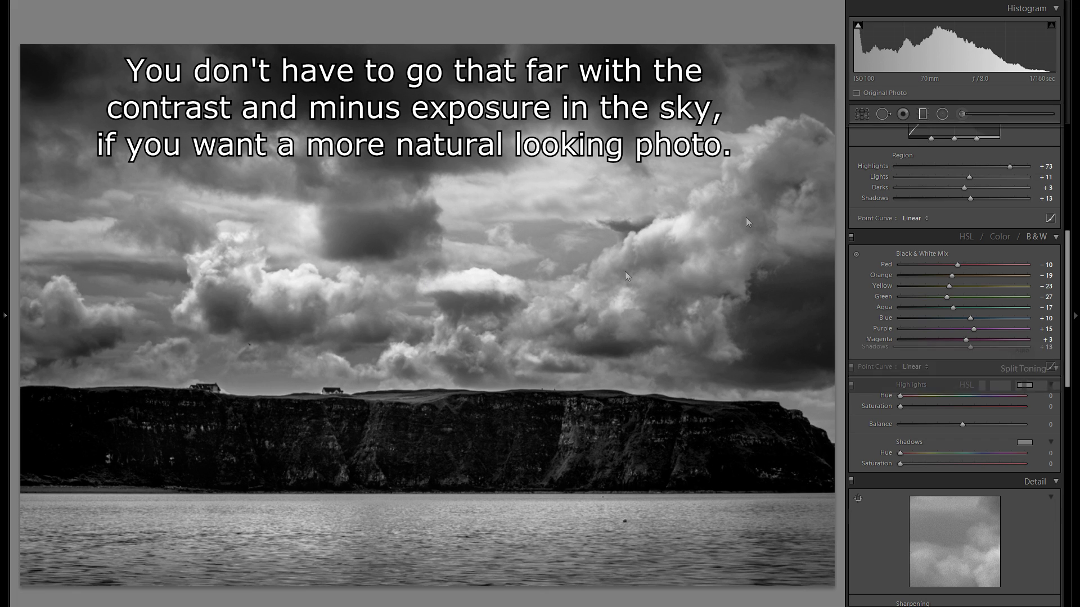
pyautogui.press('m')
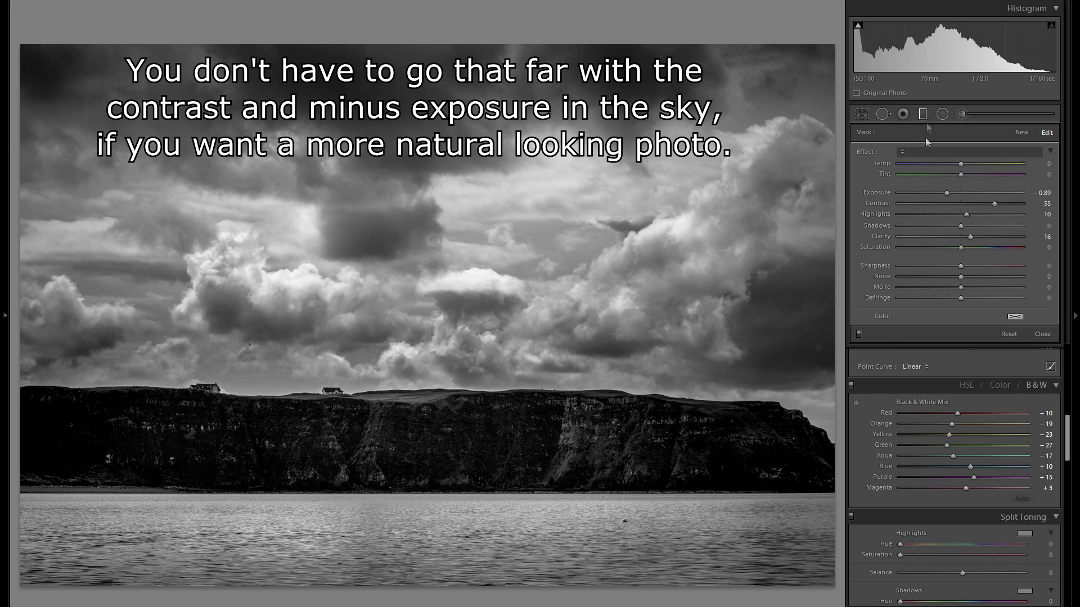
# - Close the gradient settings and show the Before/After side-by-side comparison
pyautogui.press('m')
pyautogui.press('y')
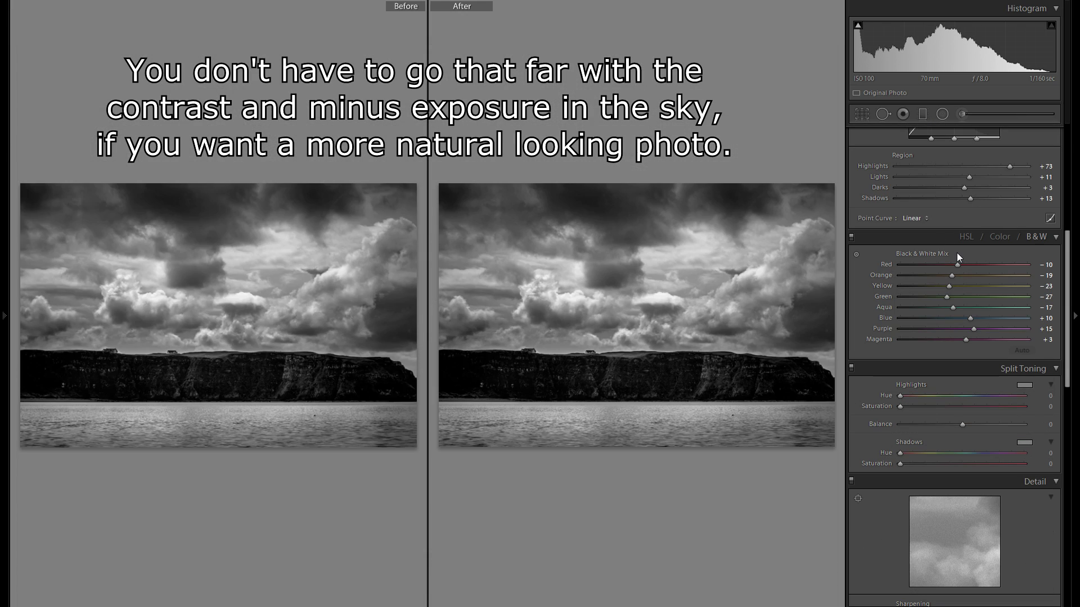